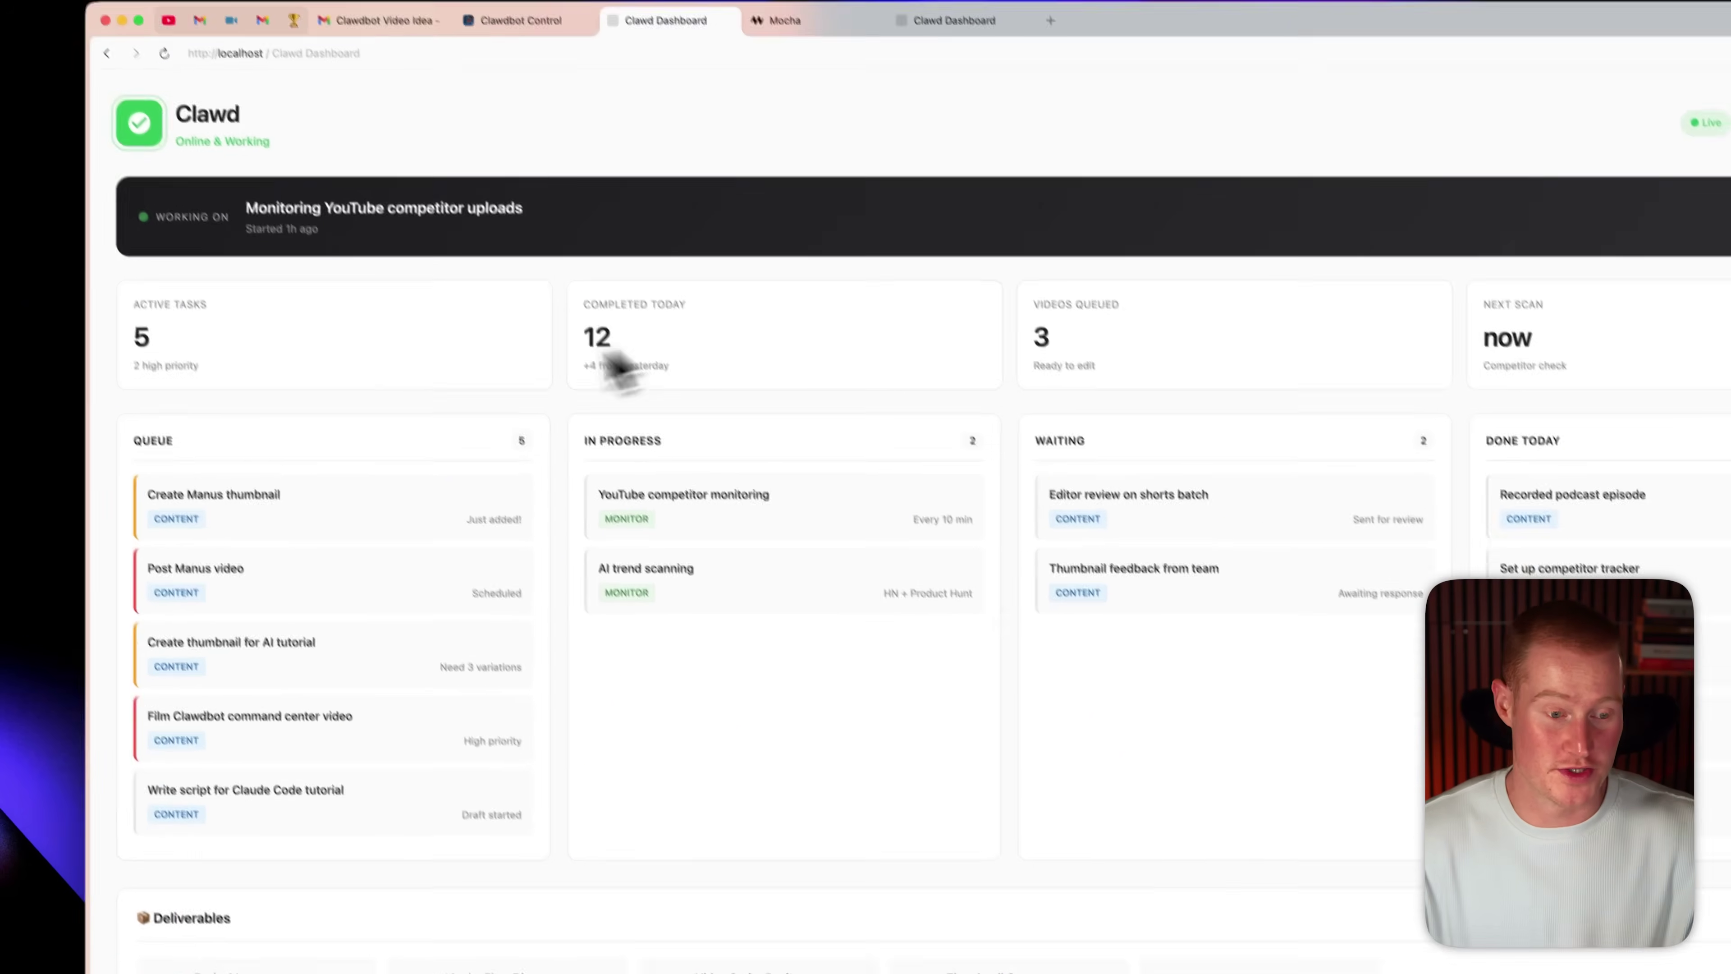
Step: Look over the Clawd dashboard's task columns and deliverables, and preview the Drake Meme deliverable
scroll(201, 382, "up", 5)
scroll(201, 471, "left", 1)
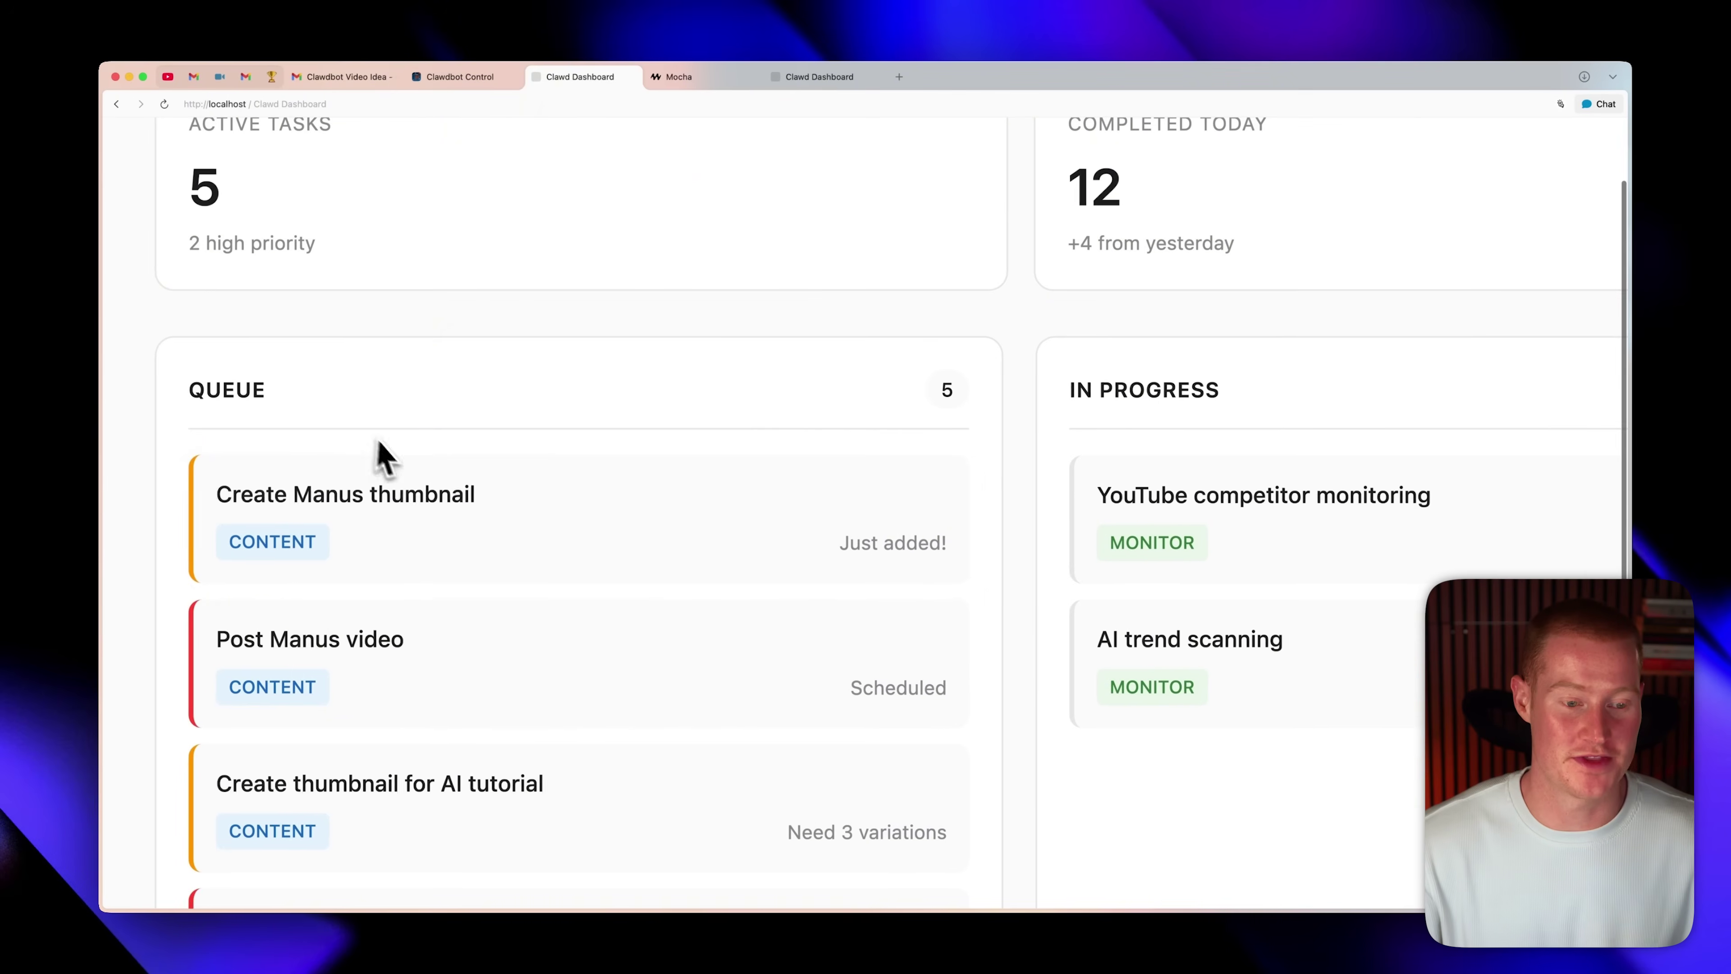
scroll(511, 529, "down", 5)
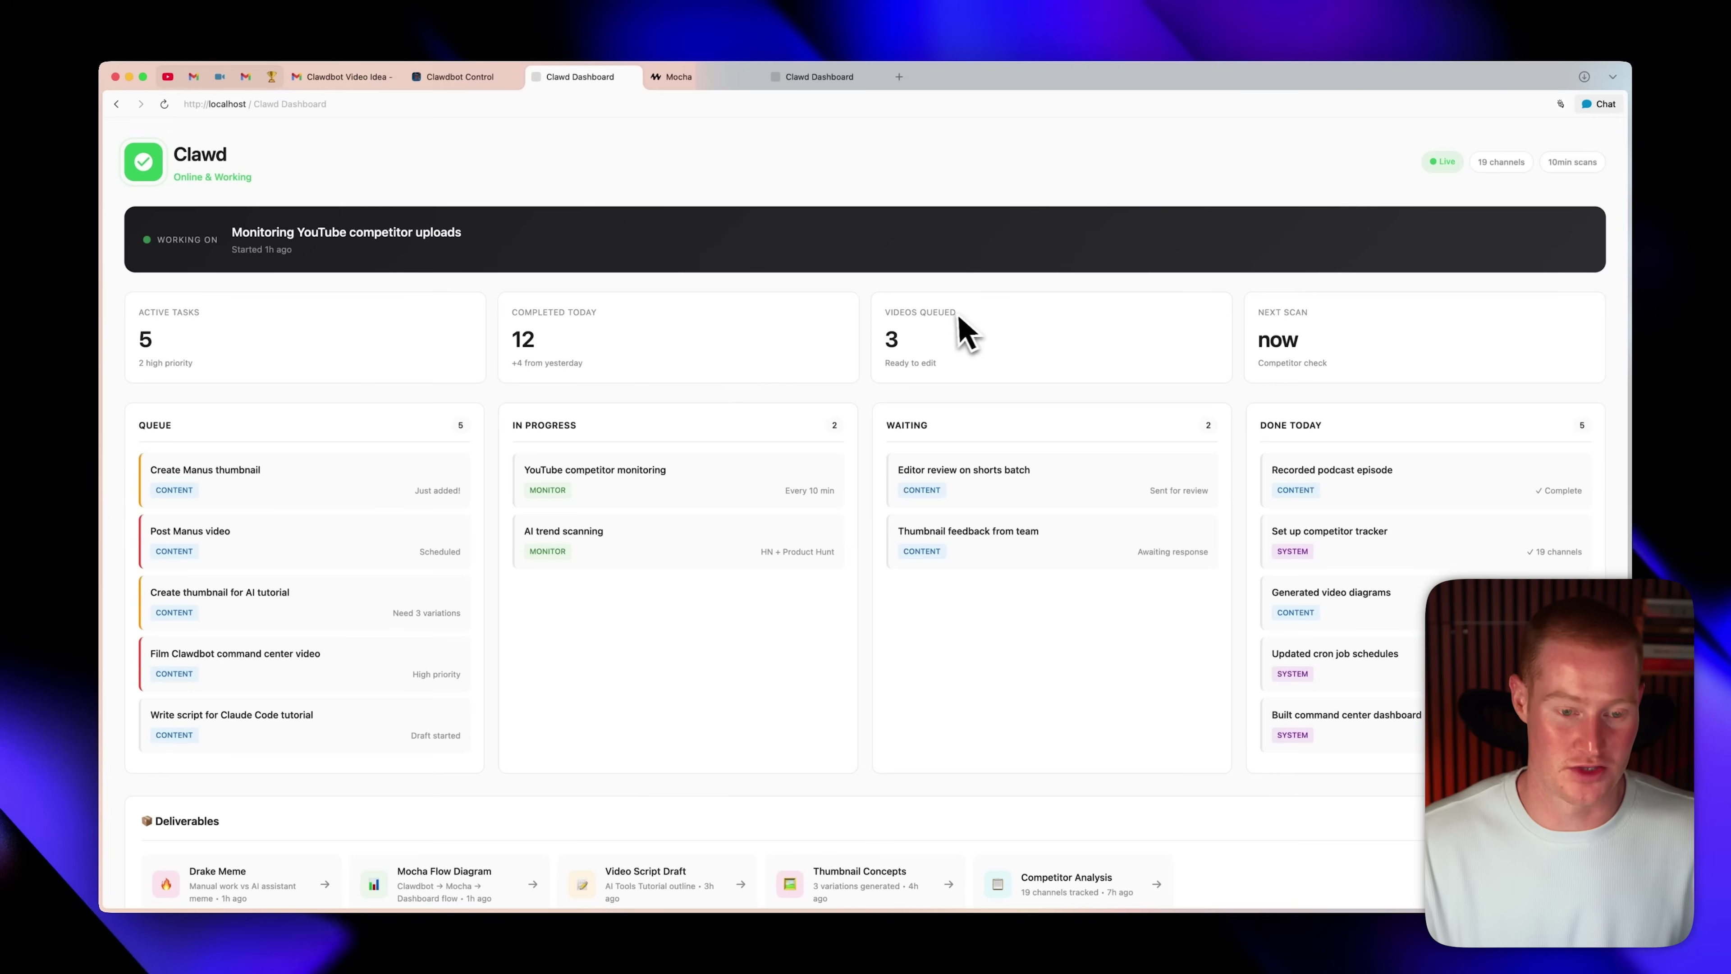
scroll(687, 324, "down", 3)
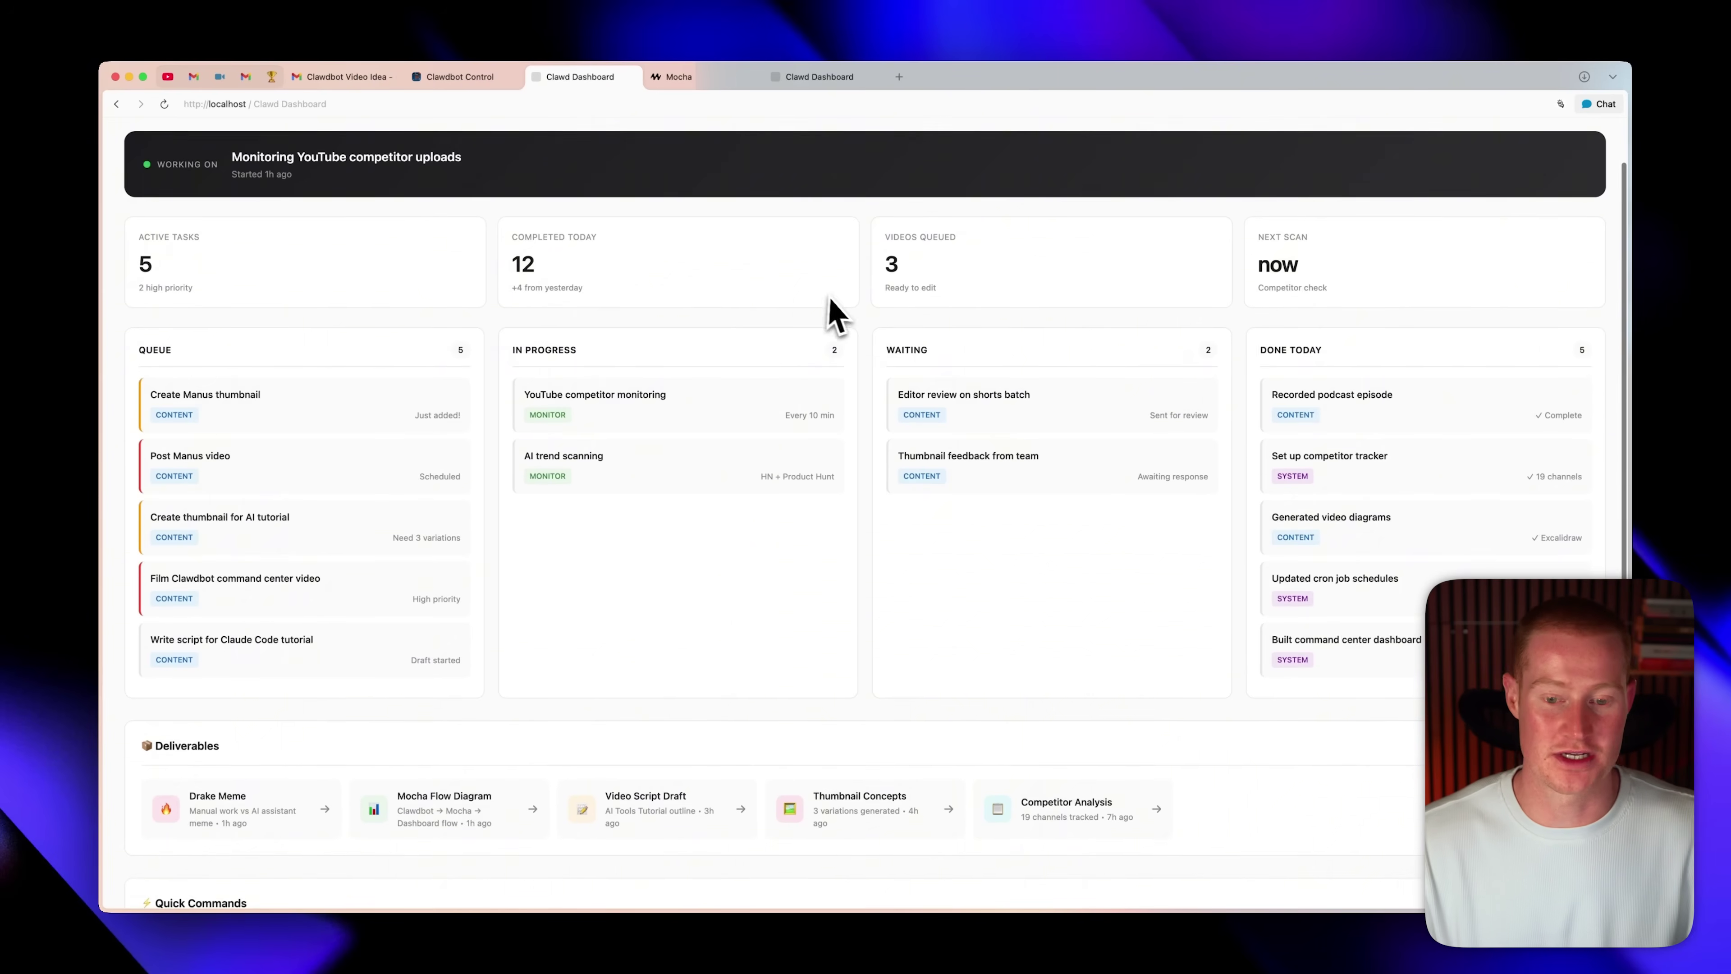
scroll(530, 542, "down", 3)
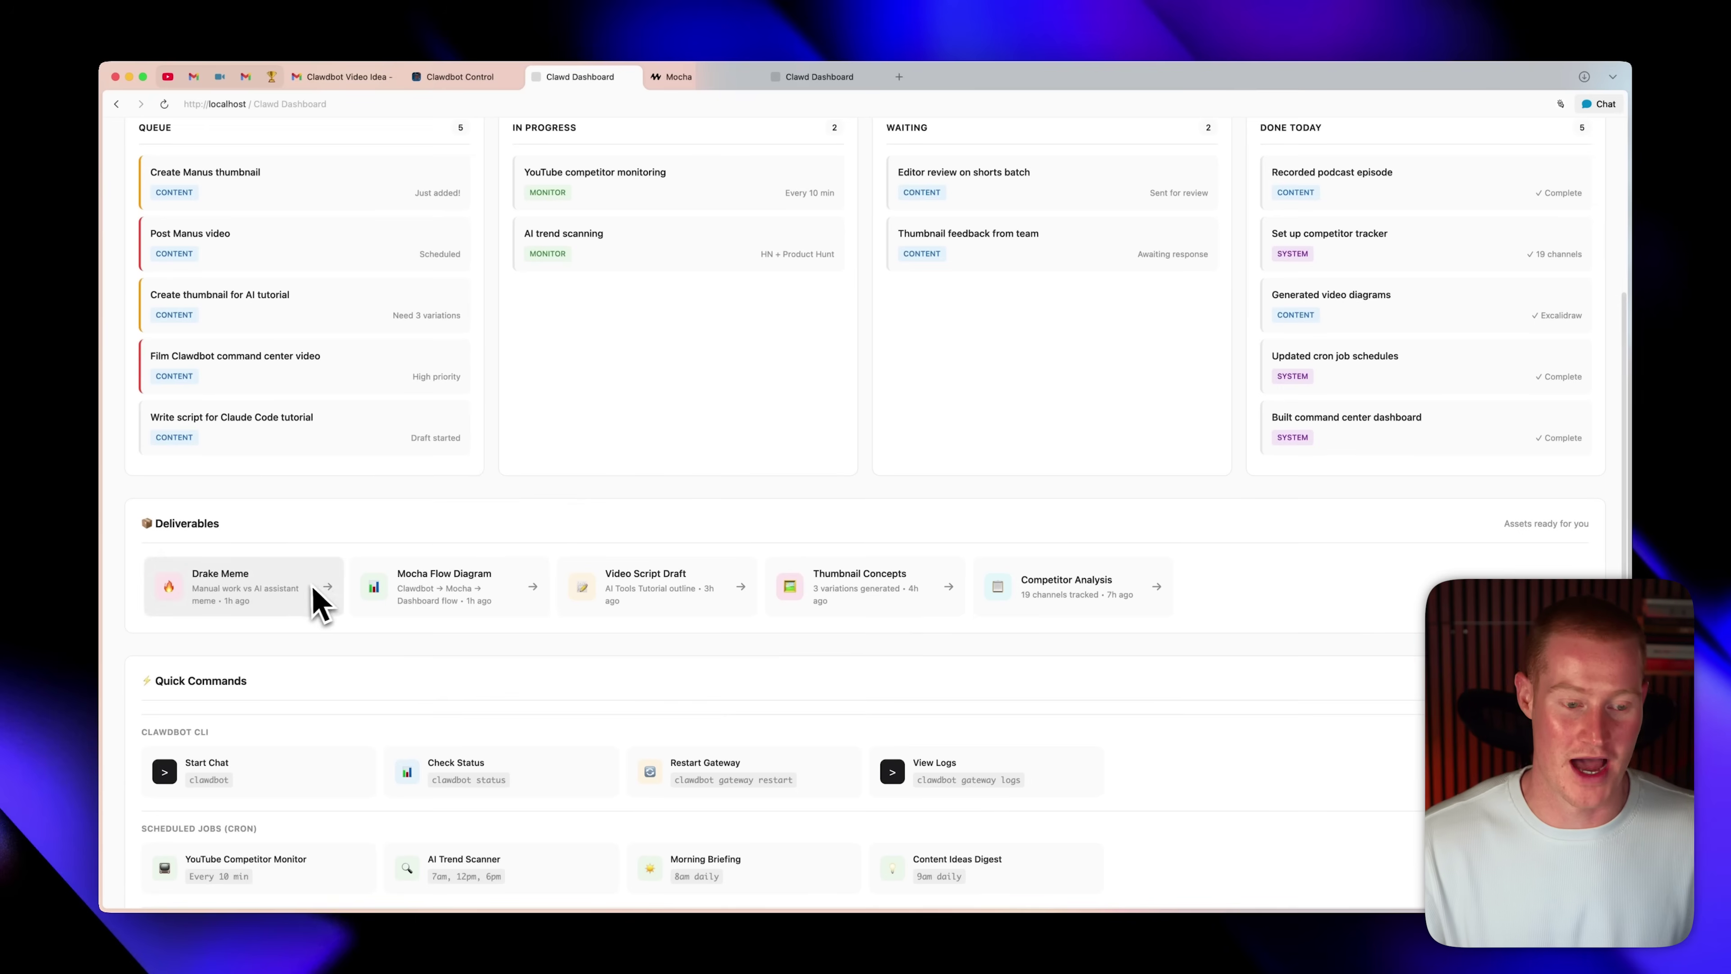
left_click(319, 602)
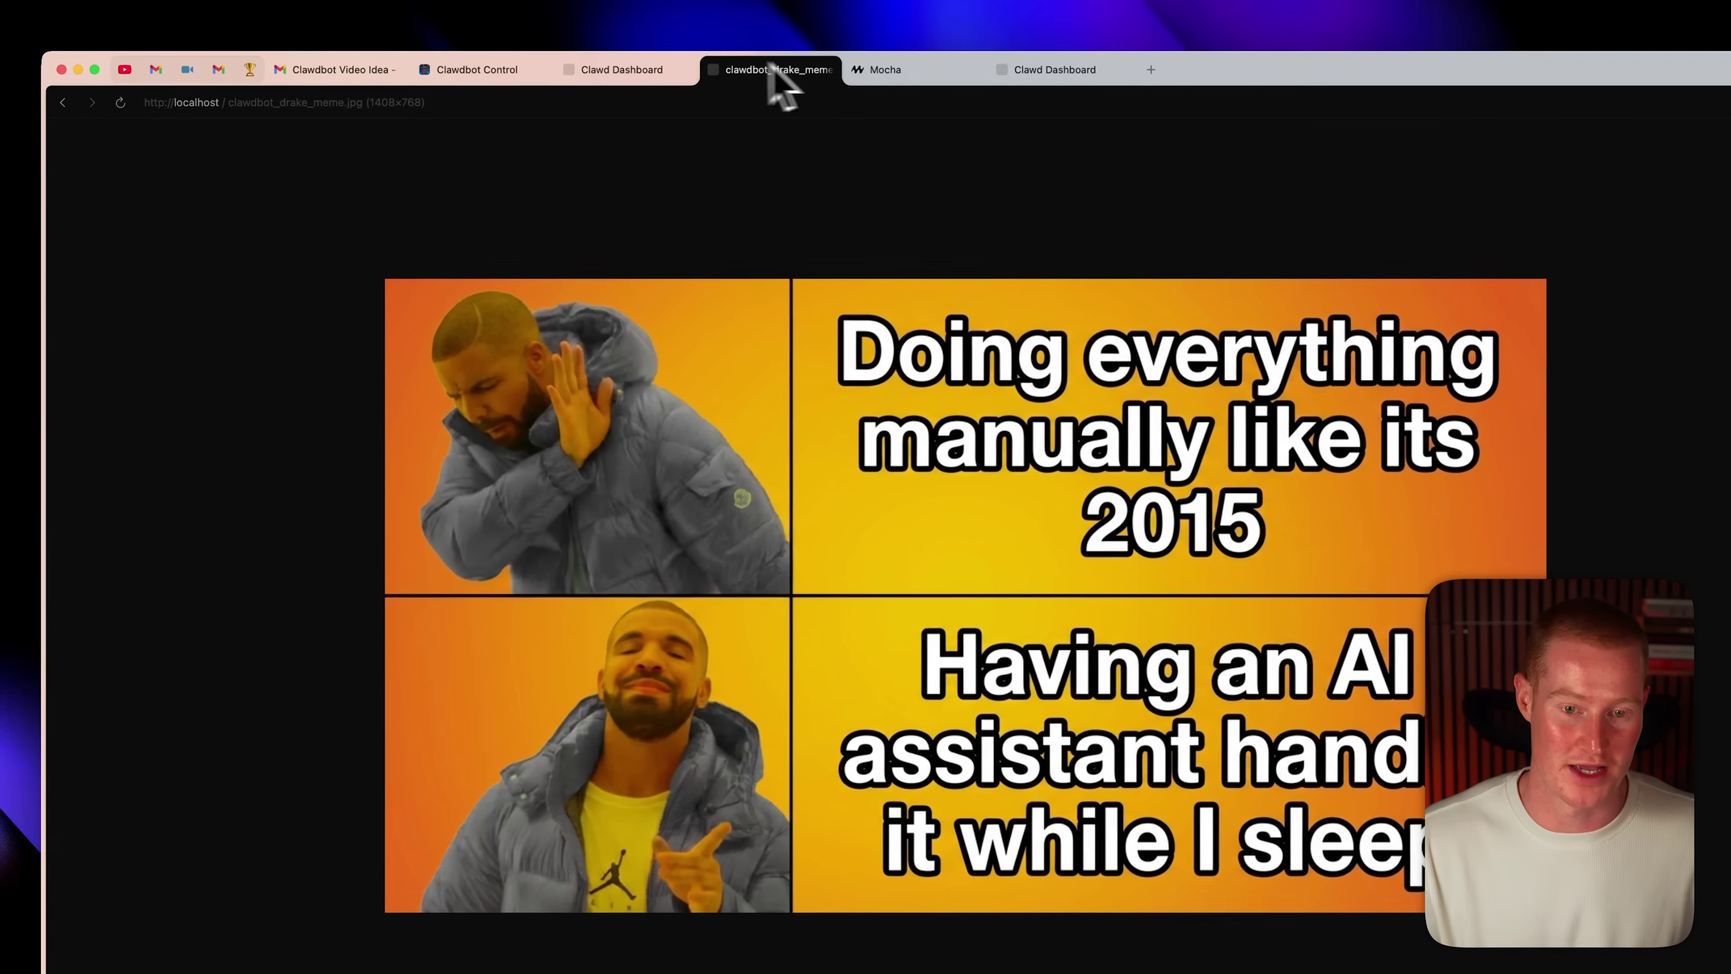
key("super+w")
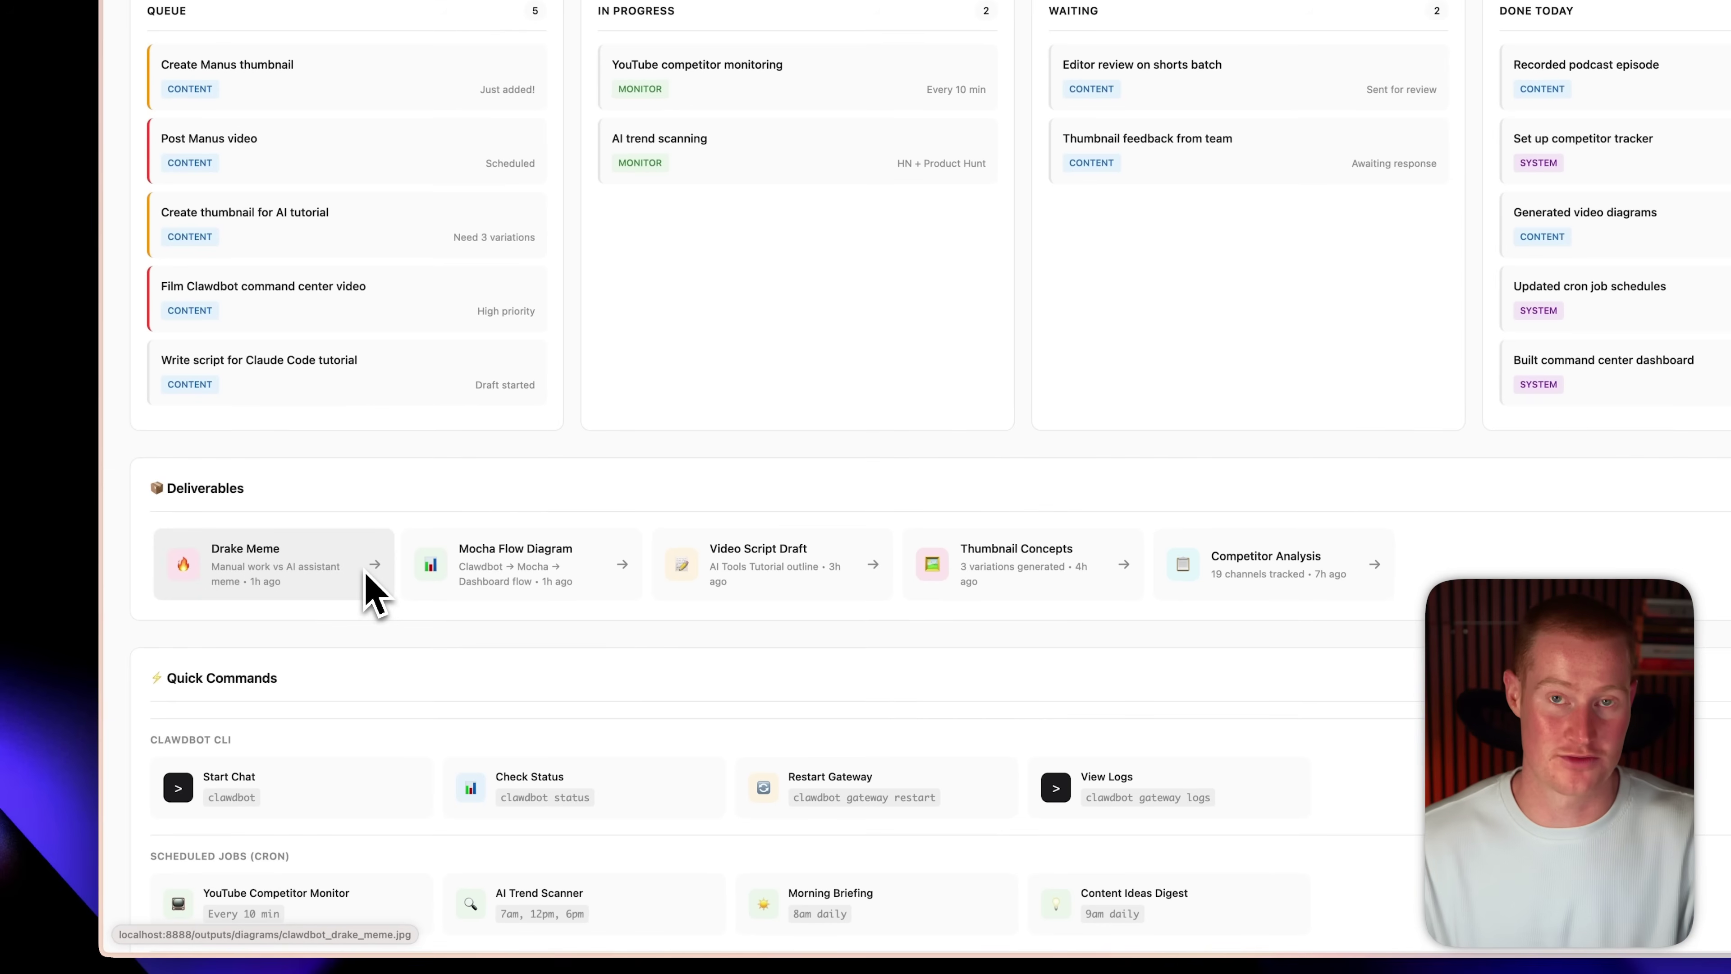
scroll(373, 593, "up", 5)
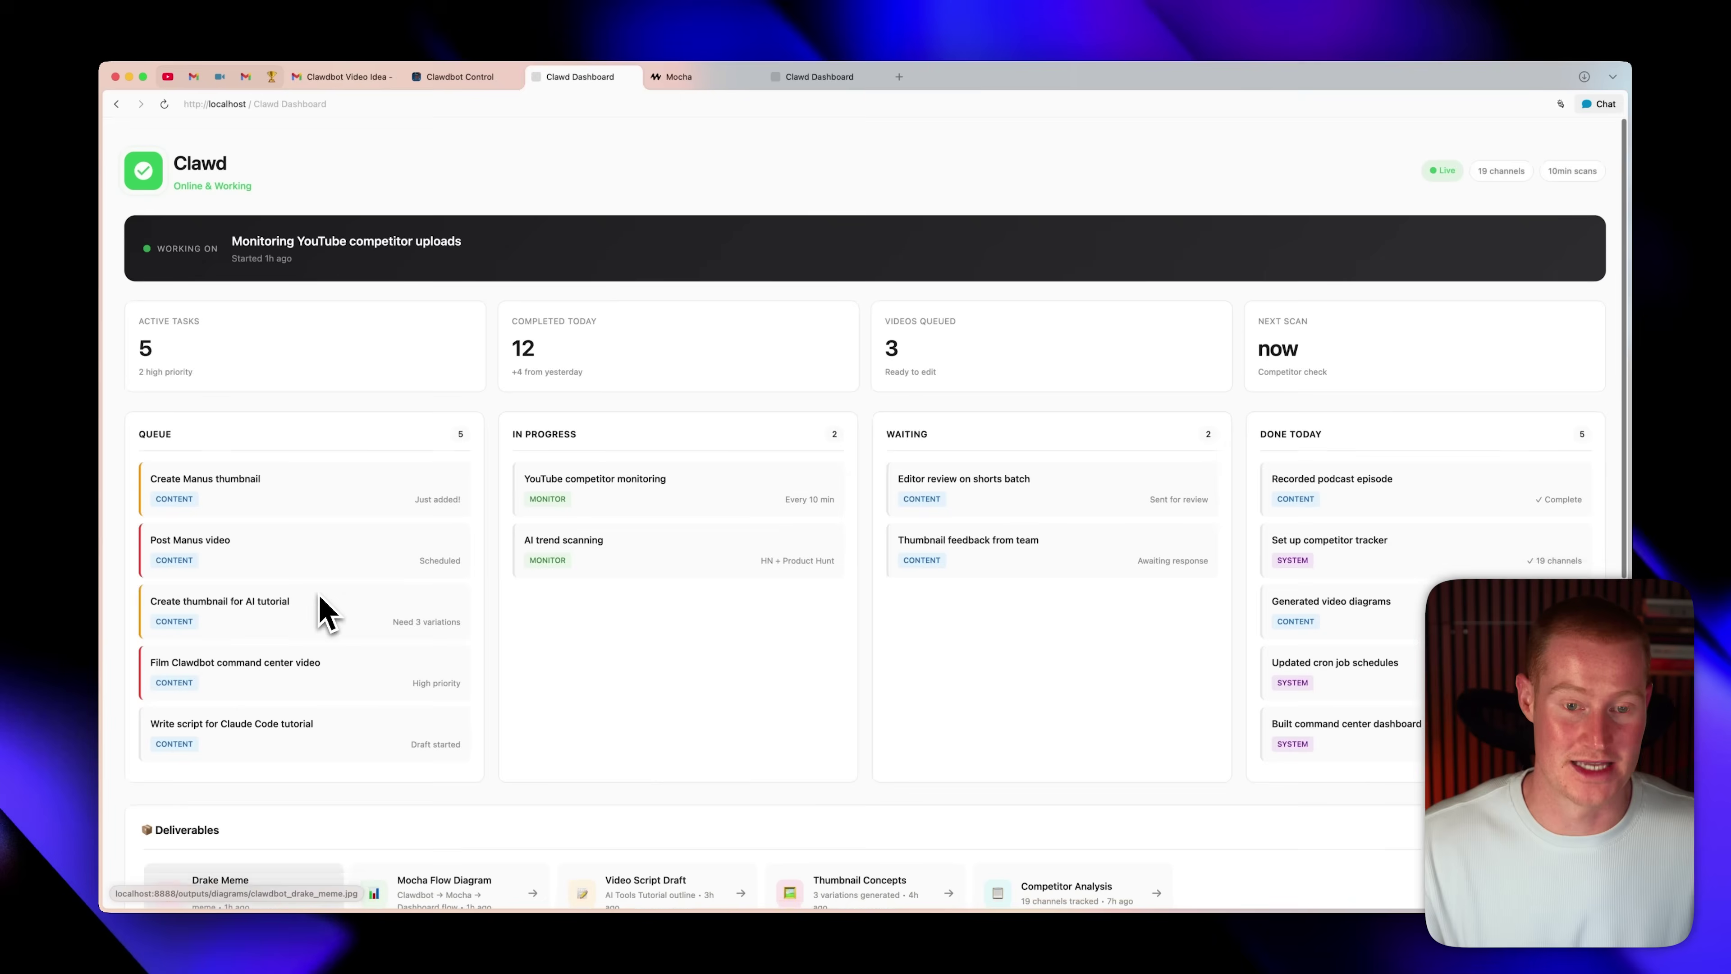
Step: Open the Clawd dashboard's page source and copy all of its code
right_click(650, 183)
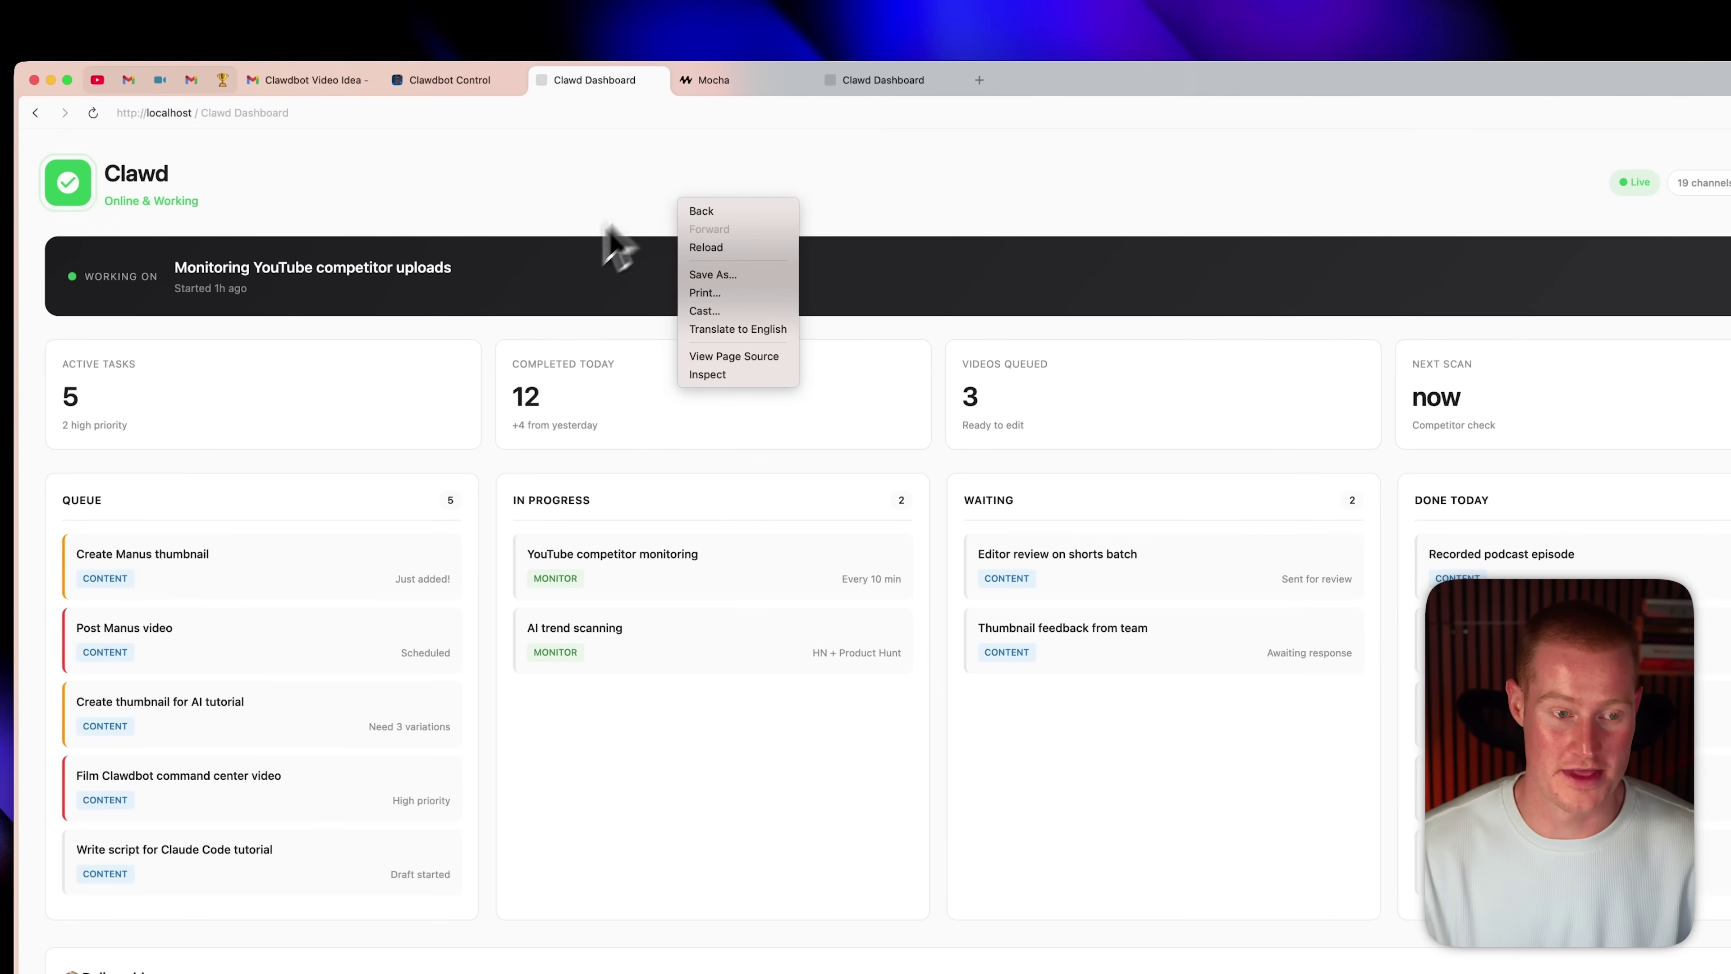
left_click(734, 356)
left_click_drag(139, 129, 348, 162)
scroll(347, 162, "down", 20)
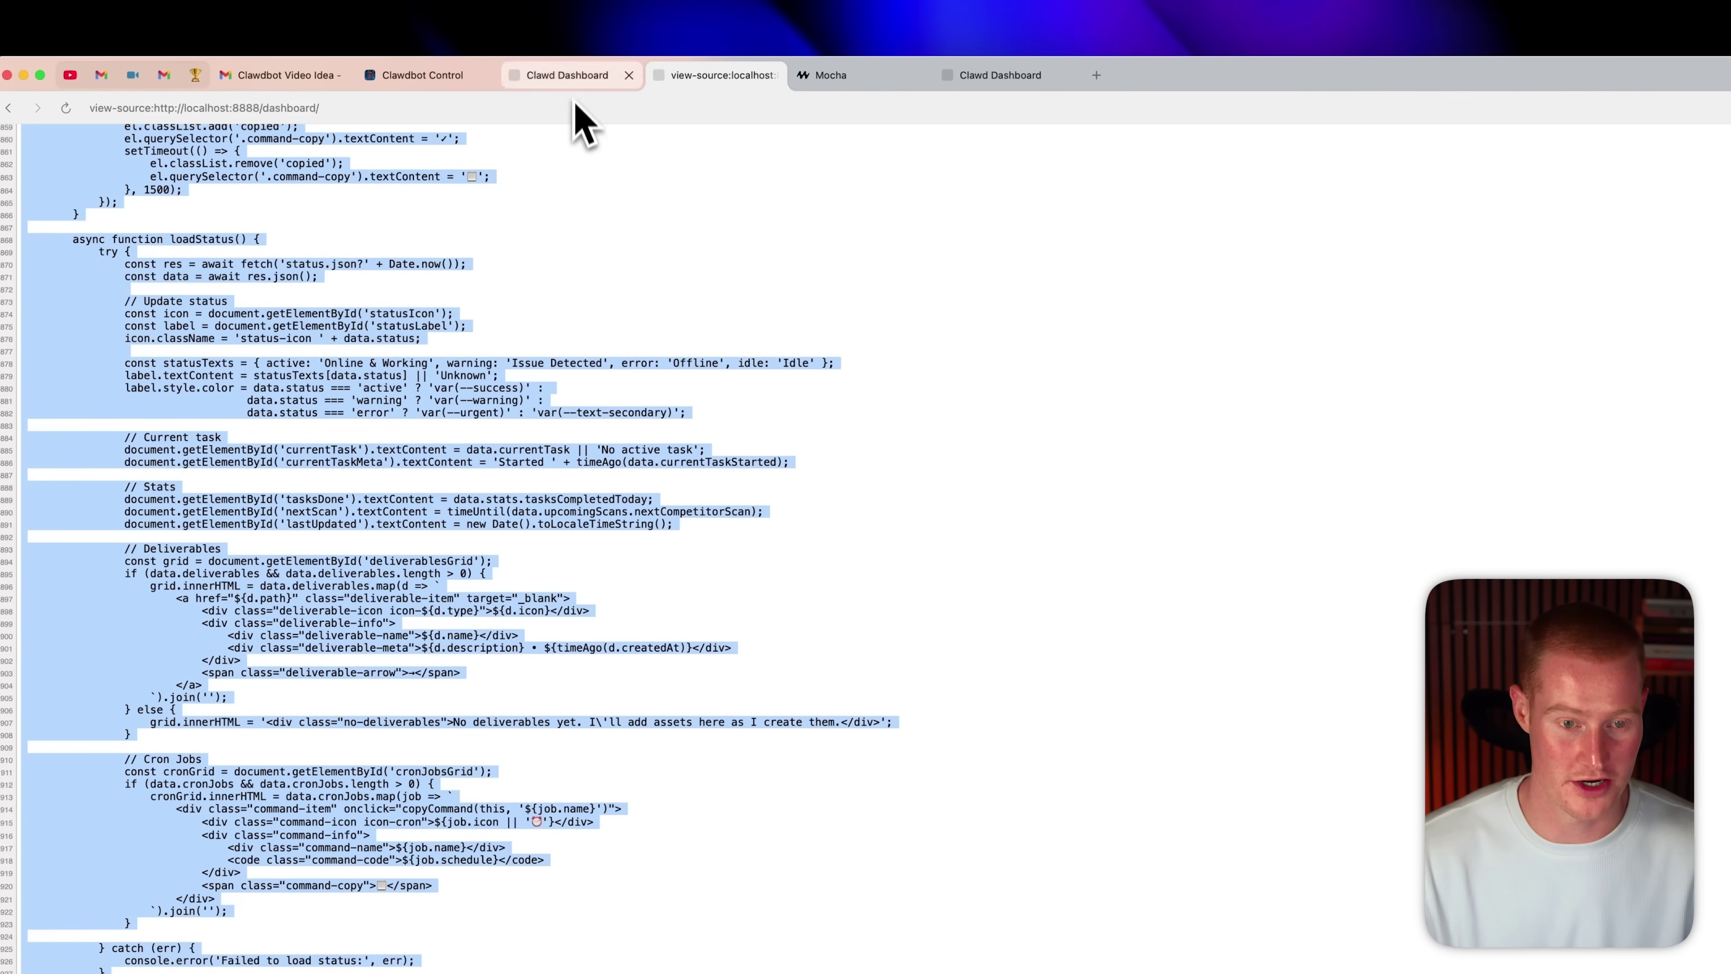
Step: Open Mocha in a new tab and start a new app
left_click(1096, 75)
type("getm")
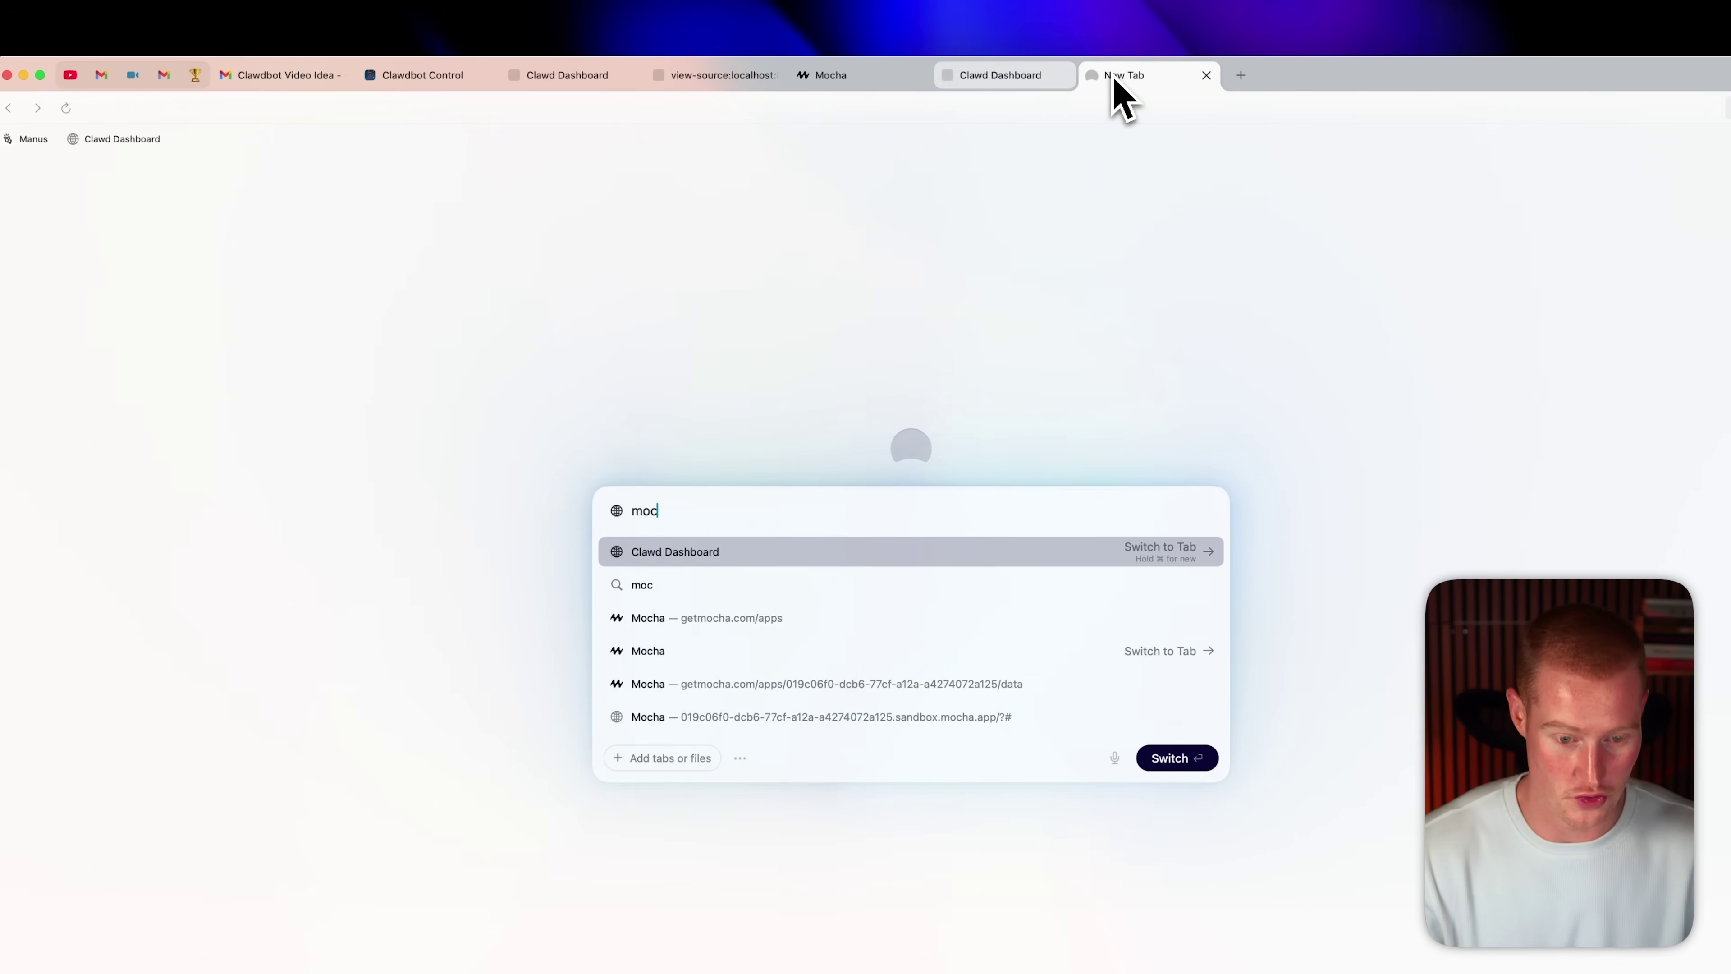
key("Return")
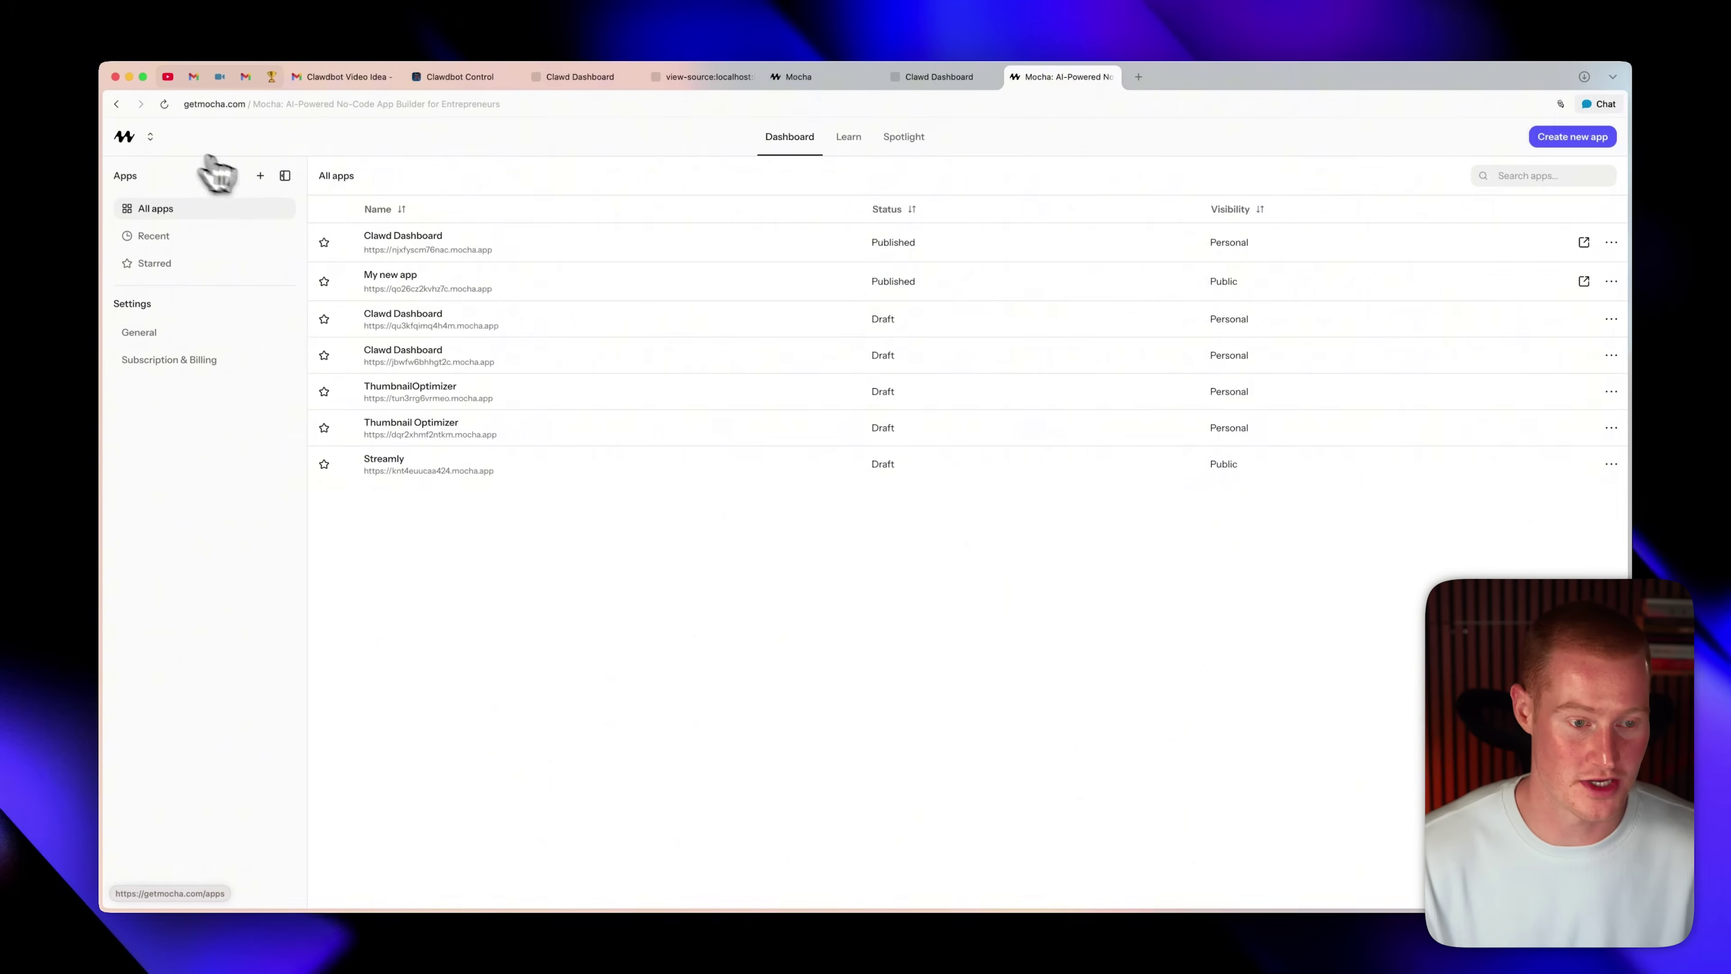
left_click(260, 175)
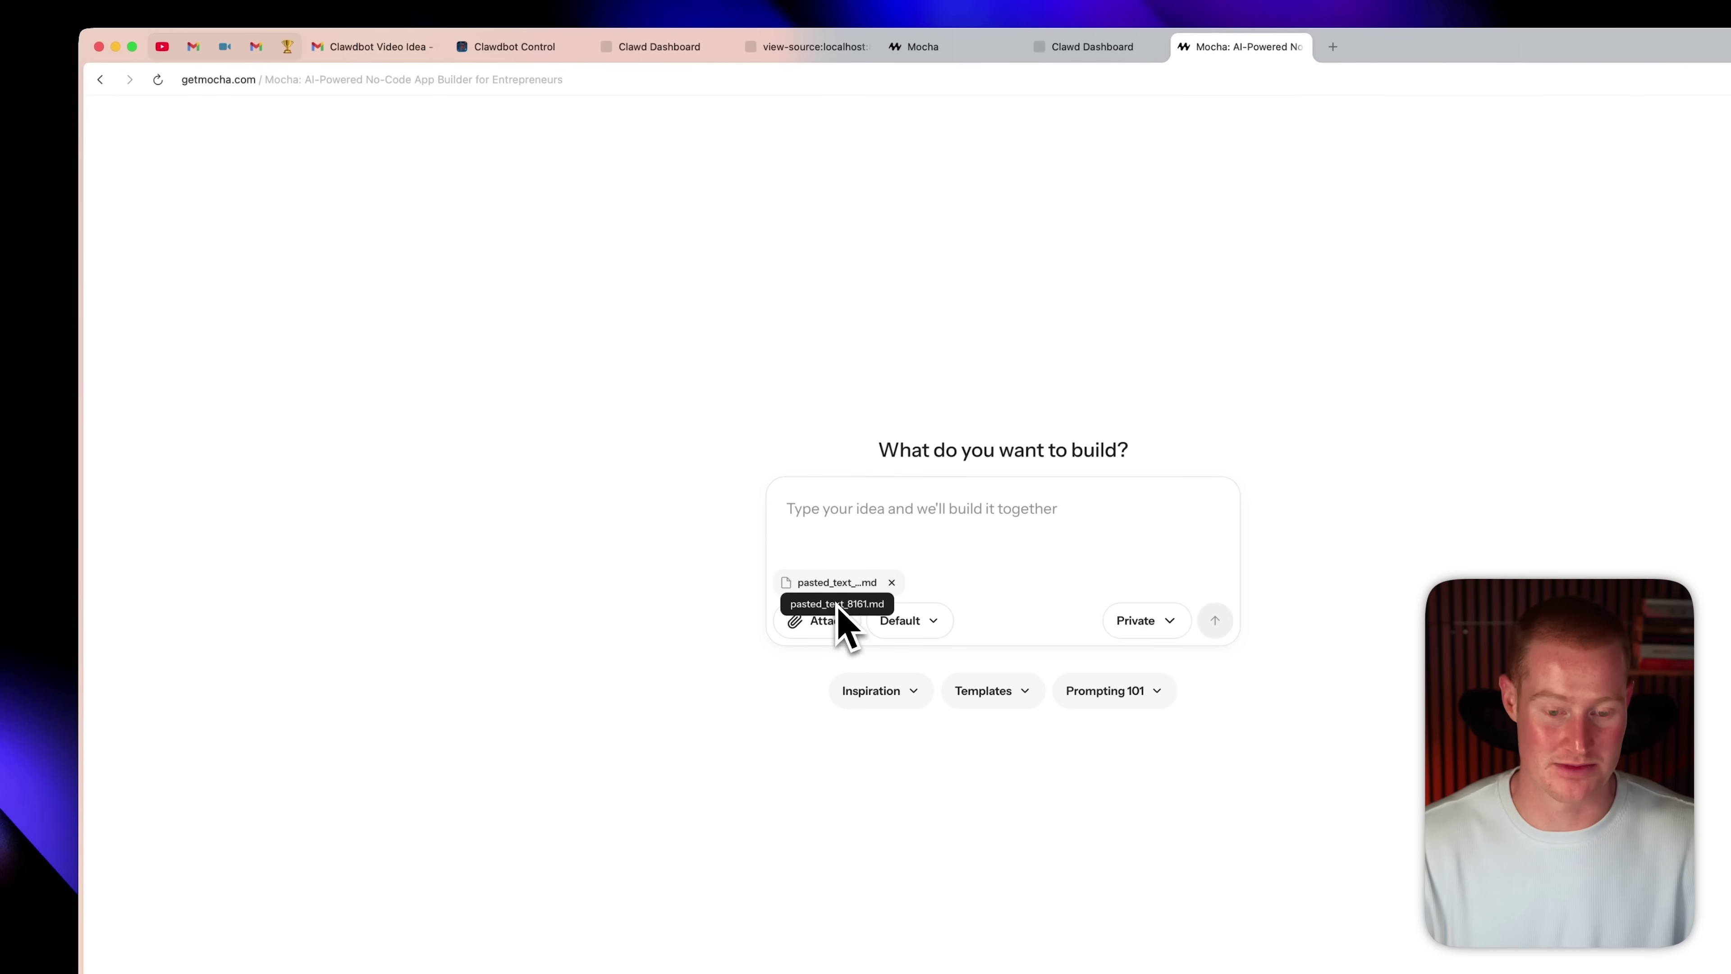
Step: Submit the prompt "build this" with the pasted dashboard source attached
left_click(865, 534)
type("build thi")
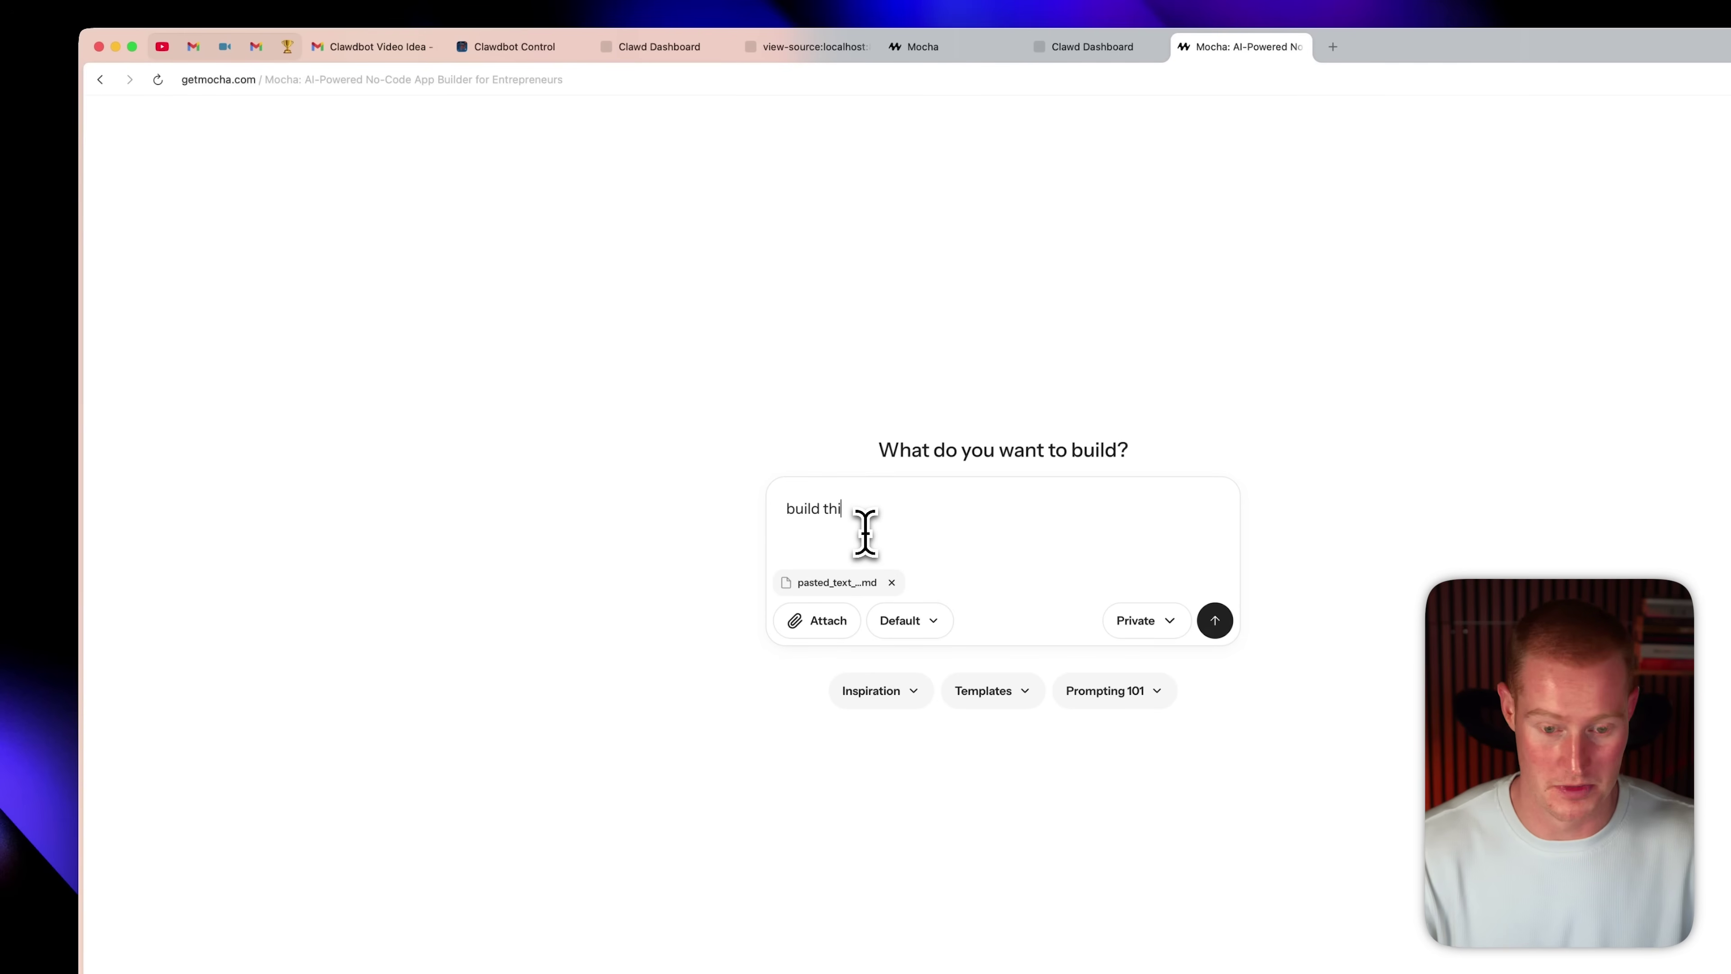
type("s")
left_click(1210, 623)
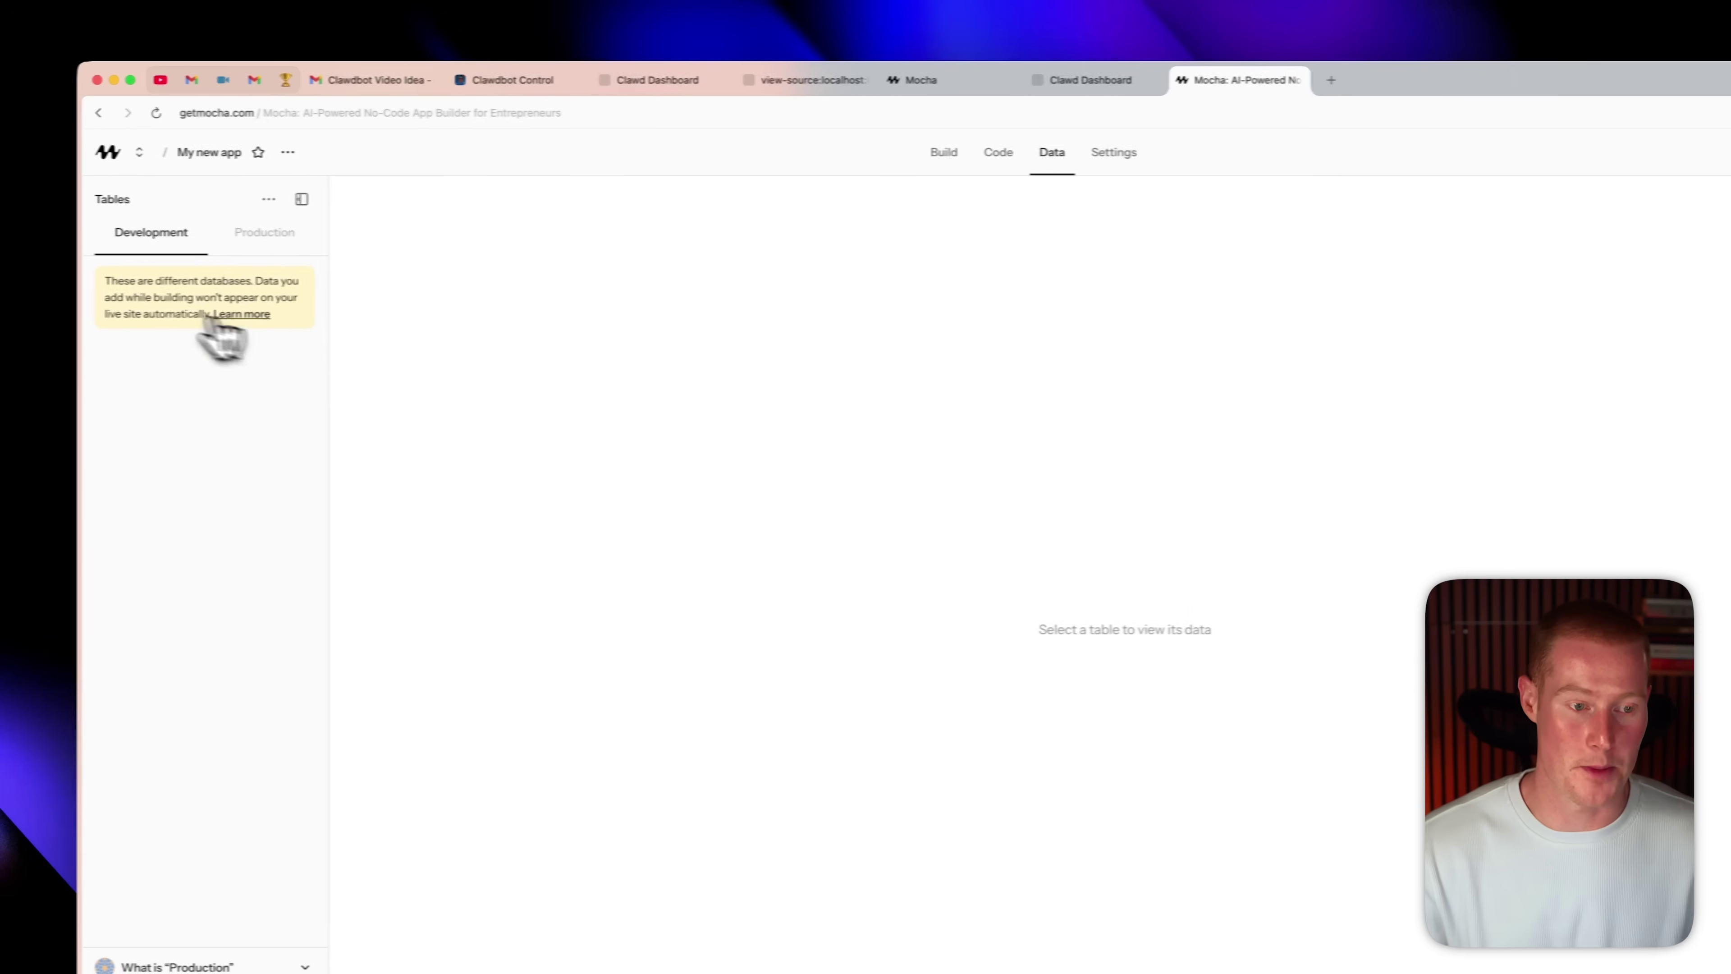
Step: Check the new app's code and data views during generation and return to the build view
left_click(1020, 151)
left_click(966, 152)
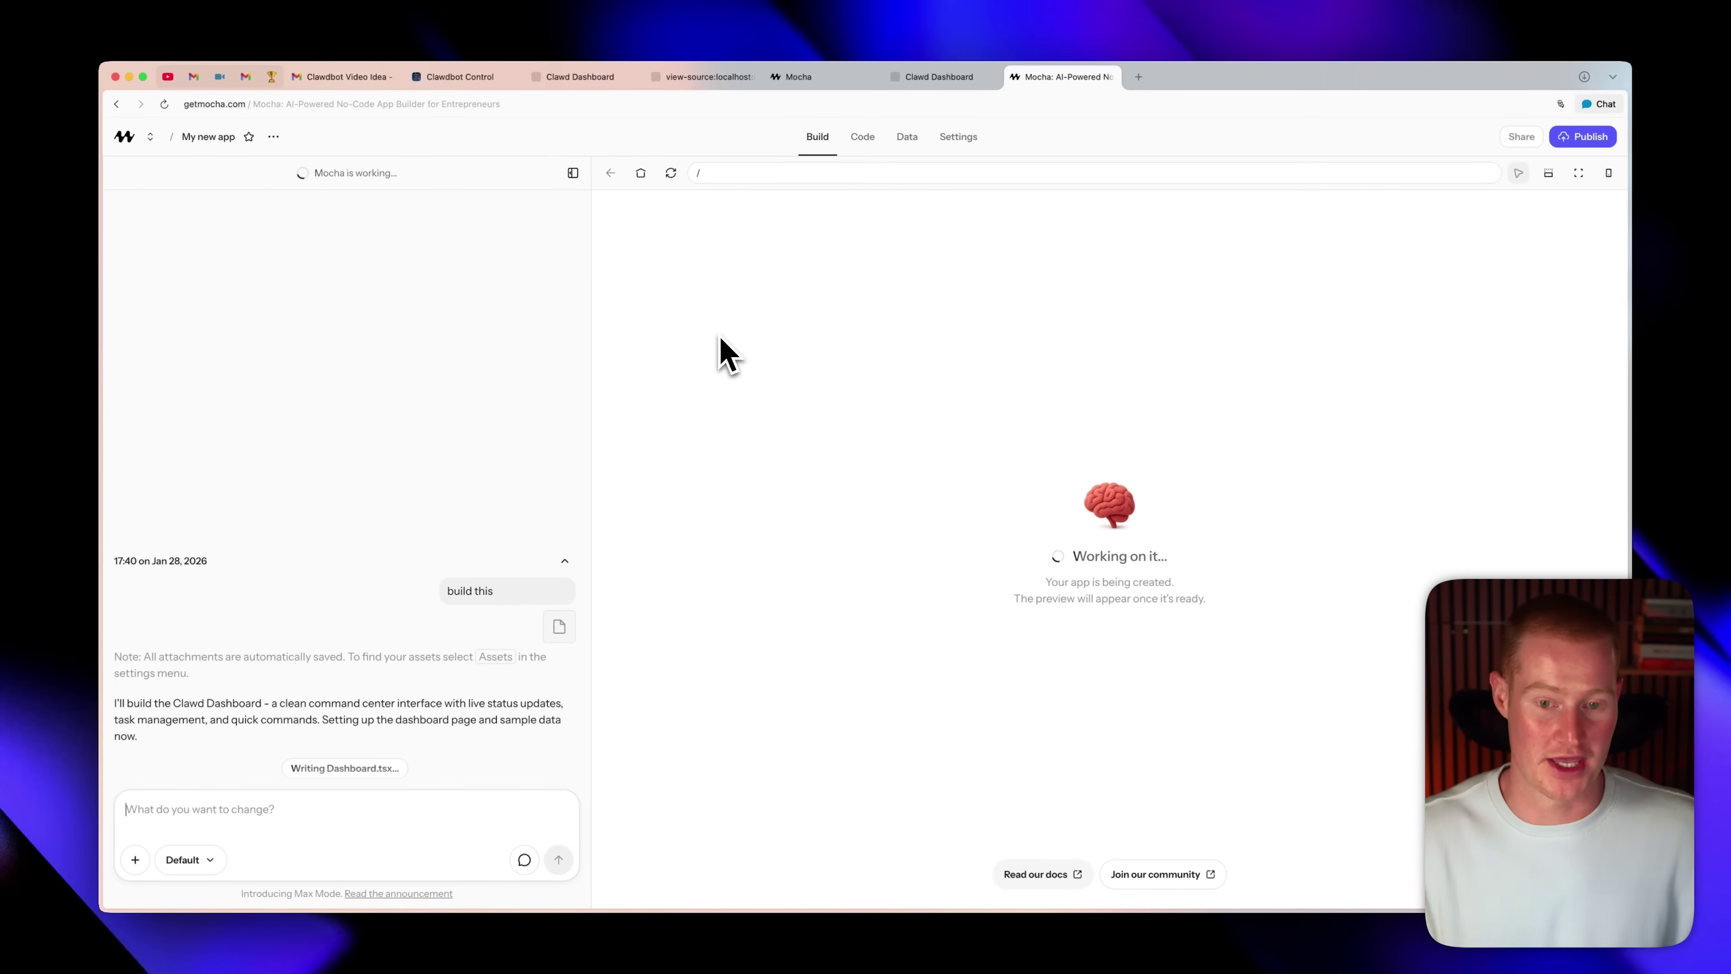
left_click(908, 138)
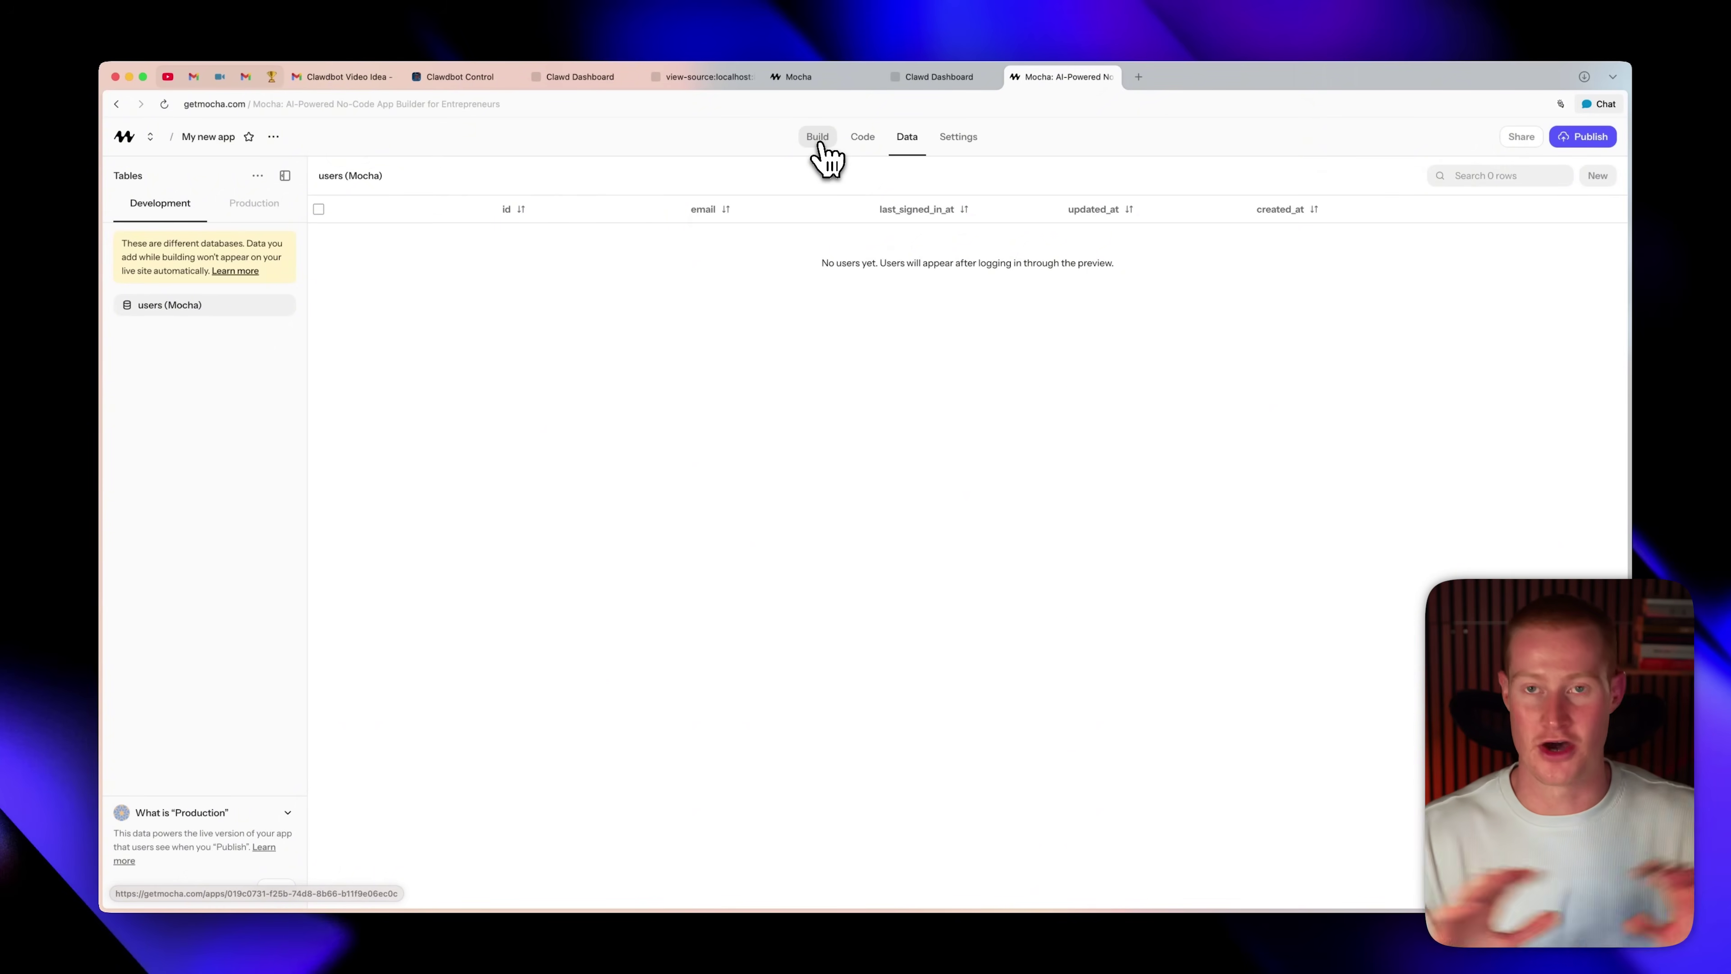
left_click(820, 140)
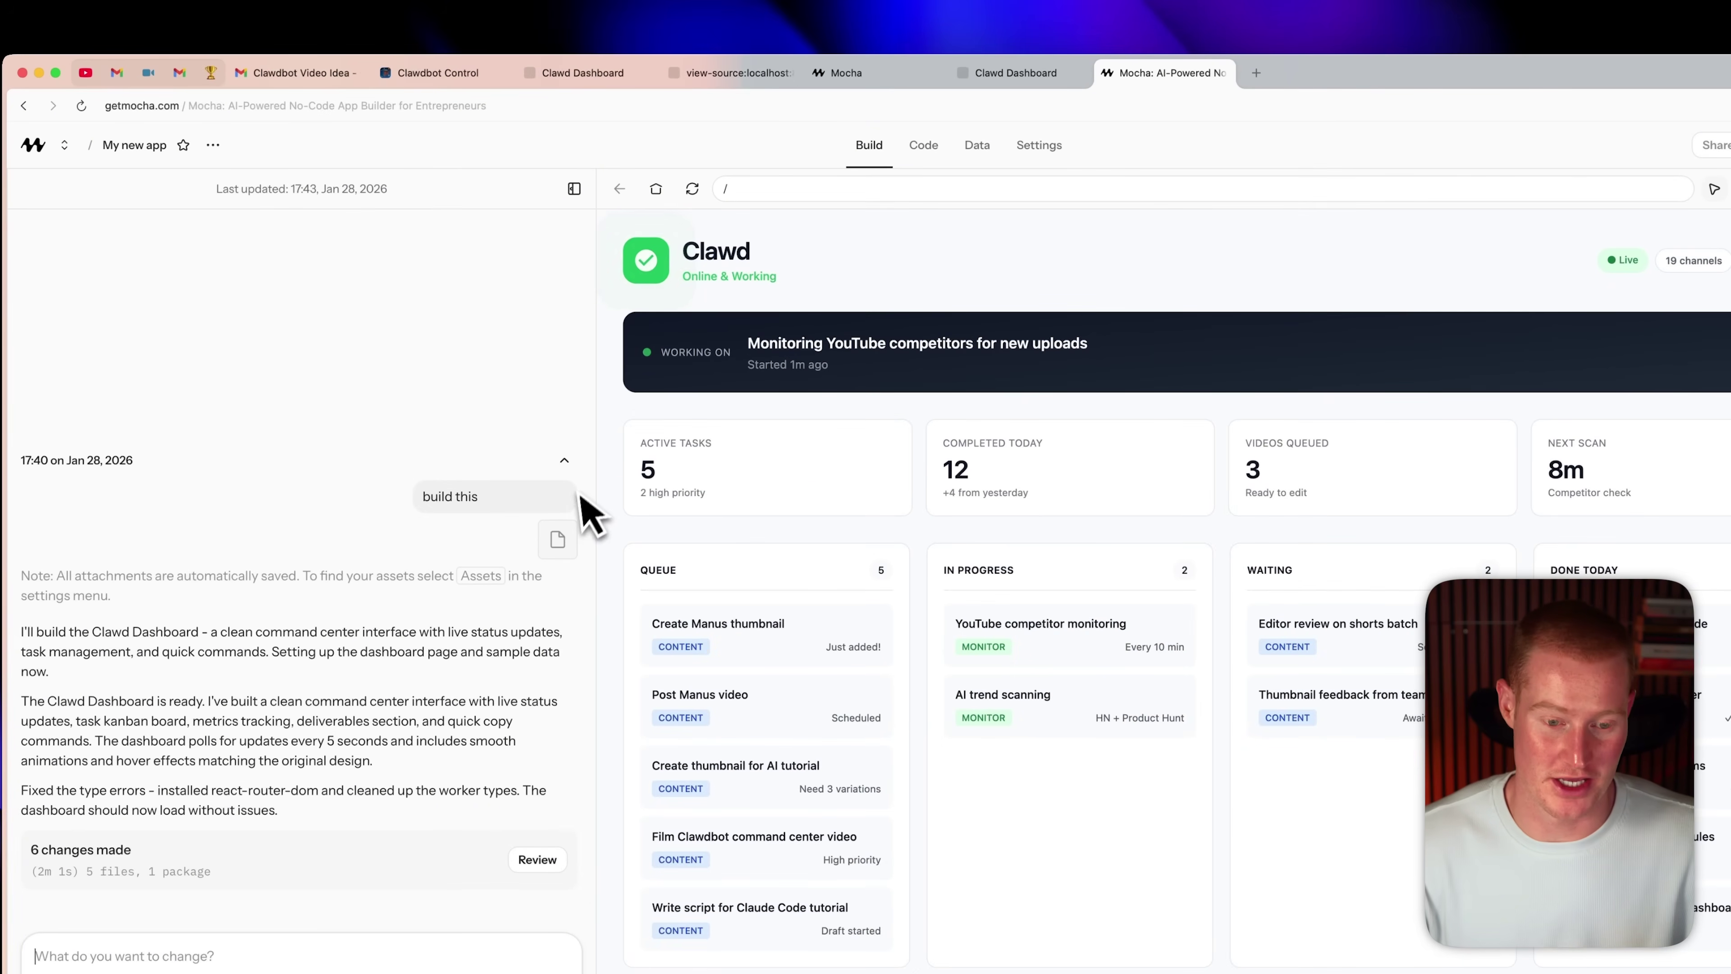
Step: Narrow the chat panel and change the "Completed Today" card heading to "Completed" directly in the app preview
left_click_drag(595, 467, 429, 468)
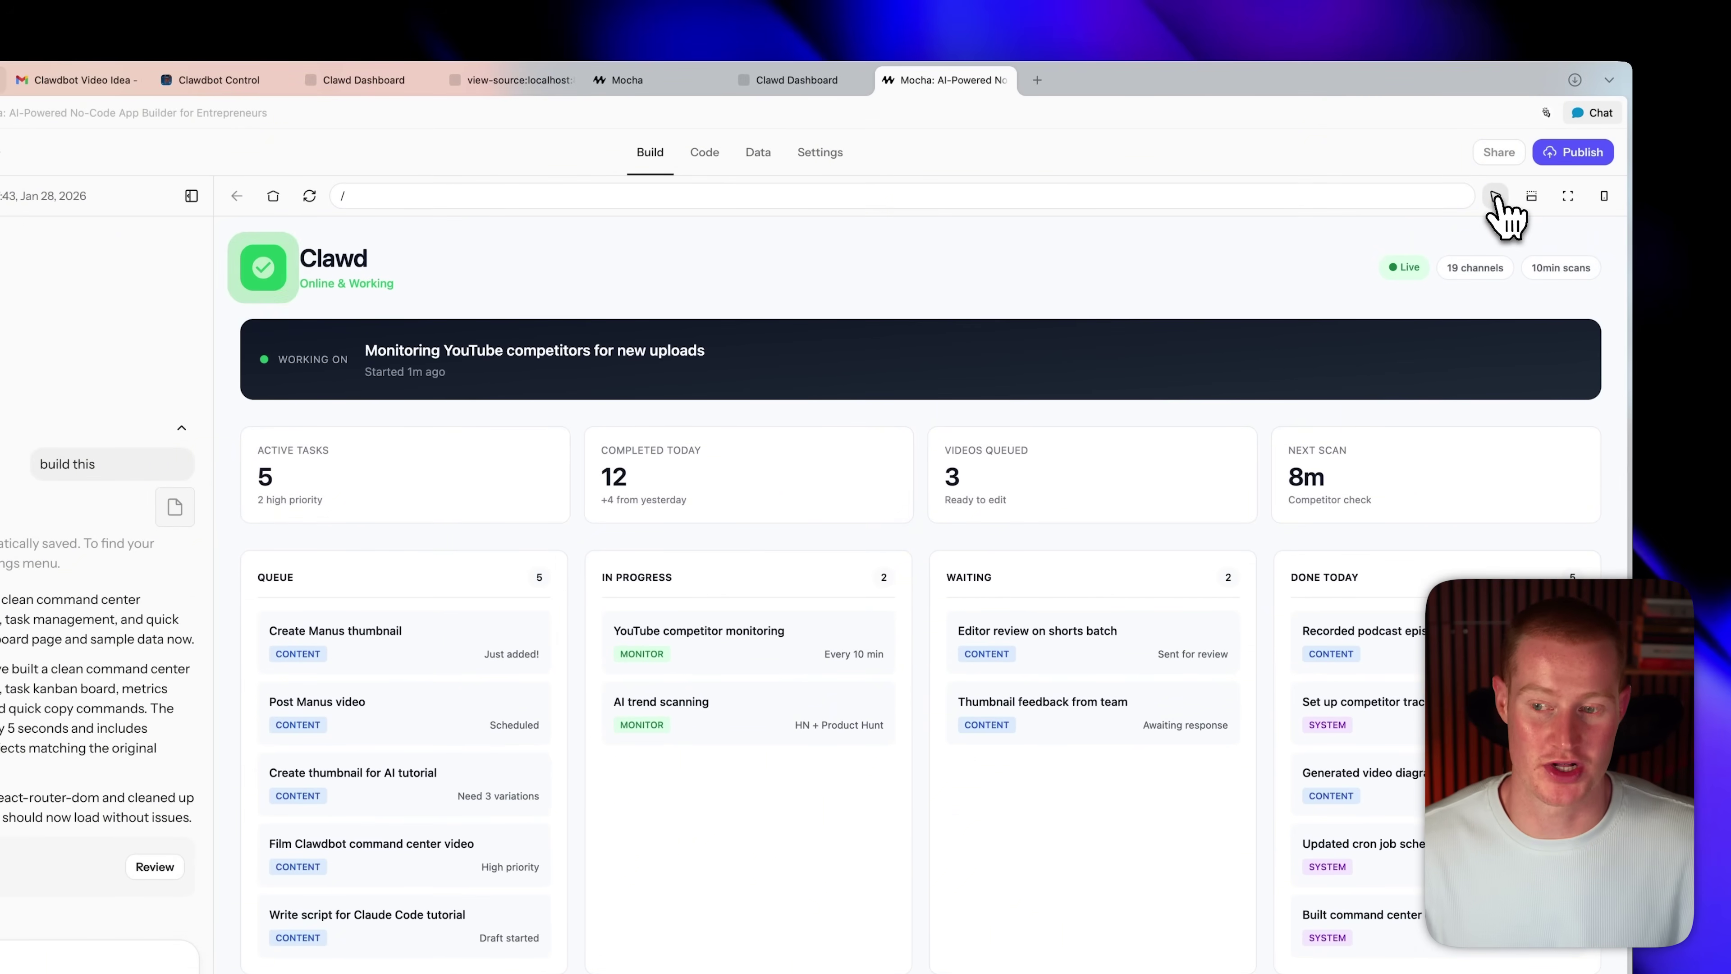
left_click(1495, 196)
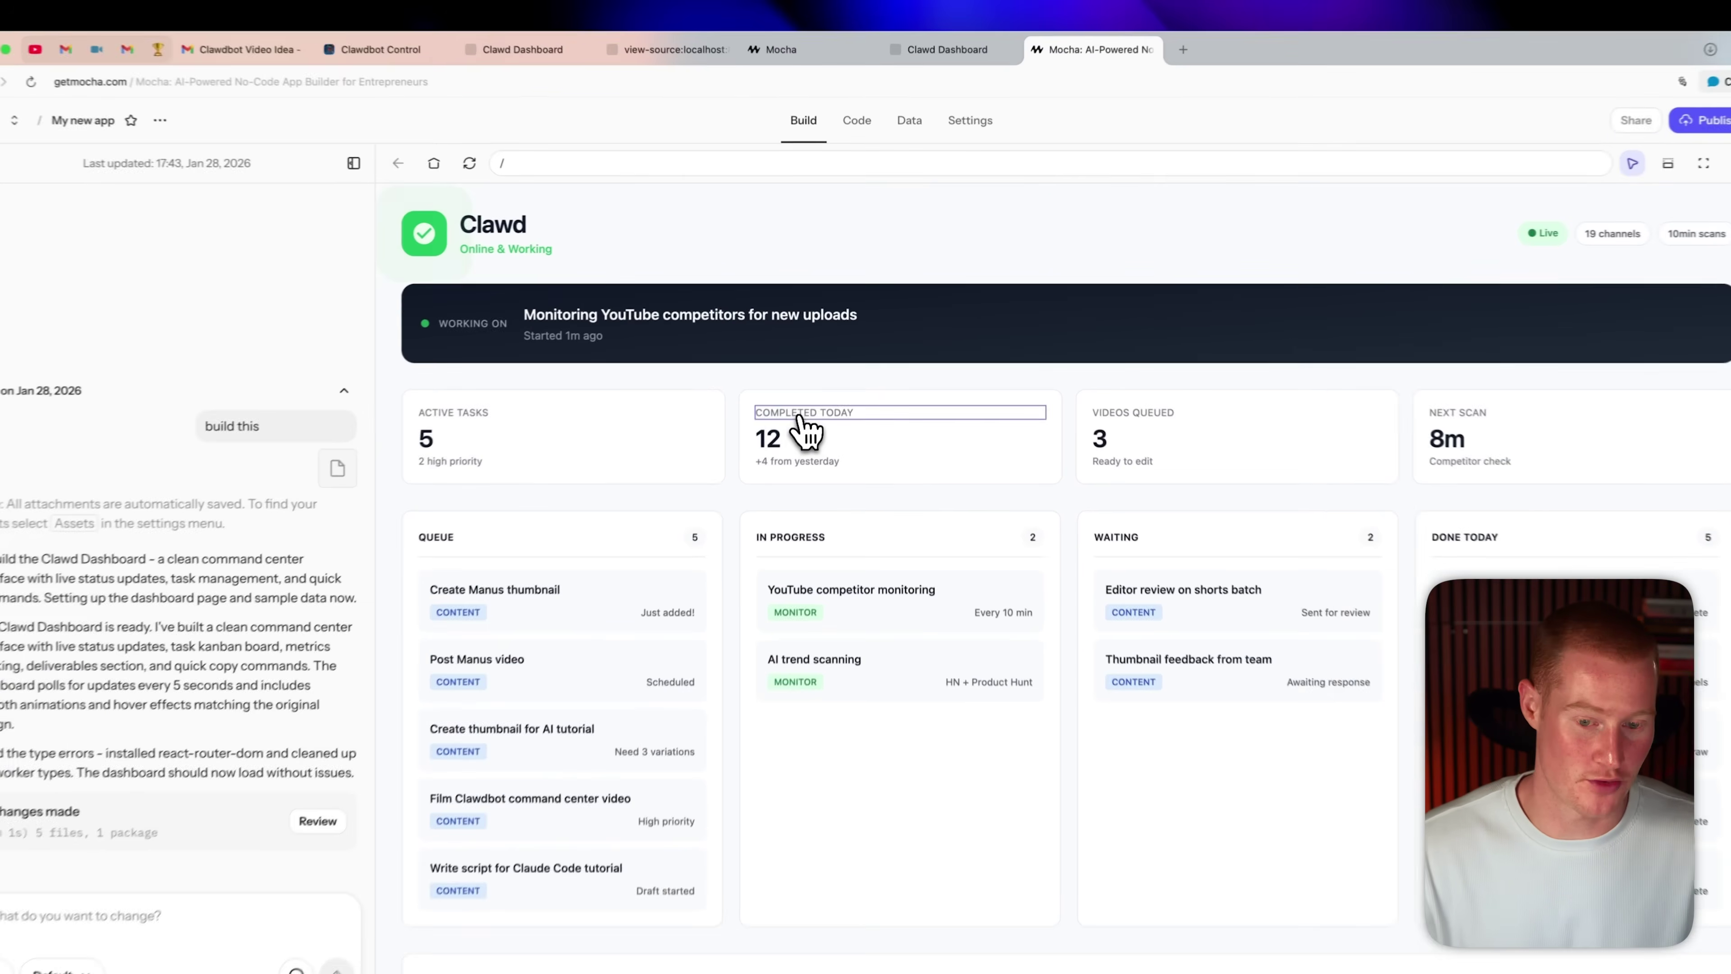
left_click(801, 416)
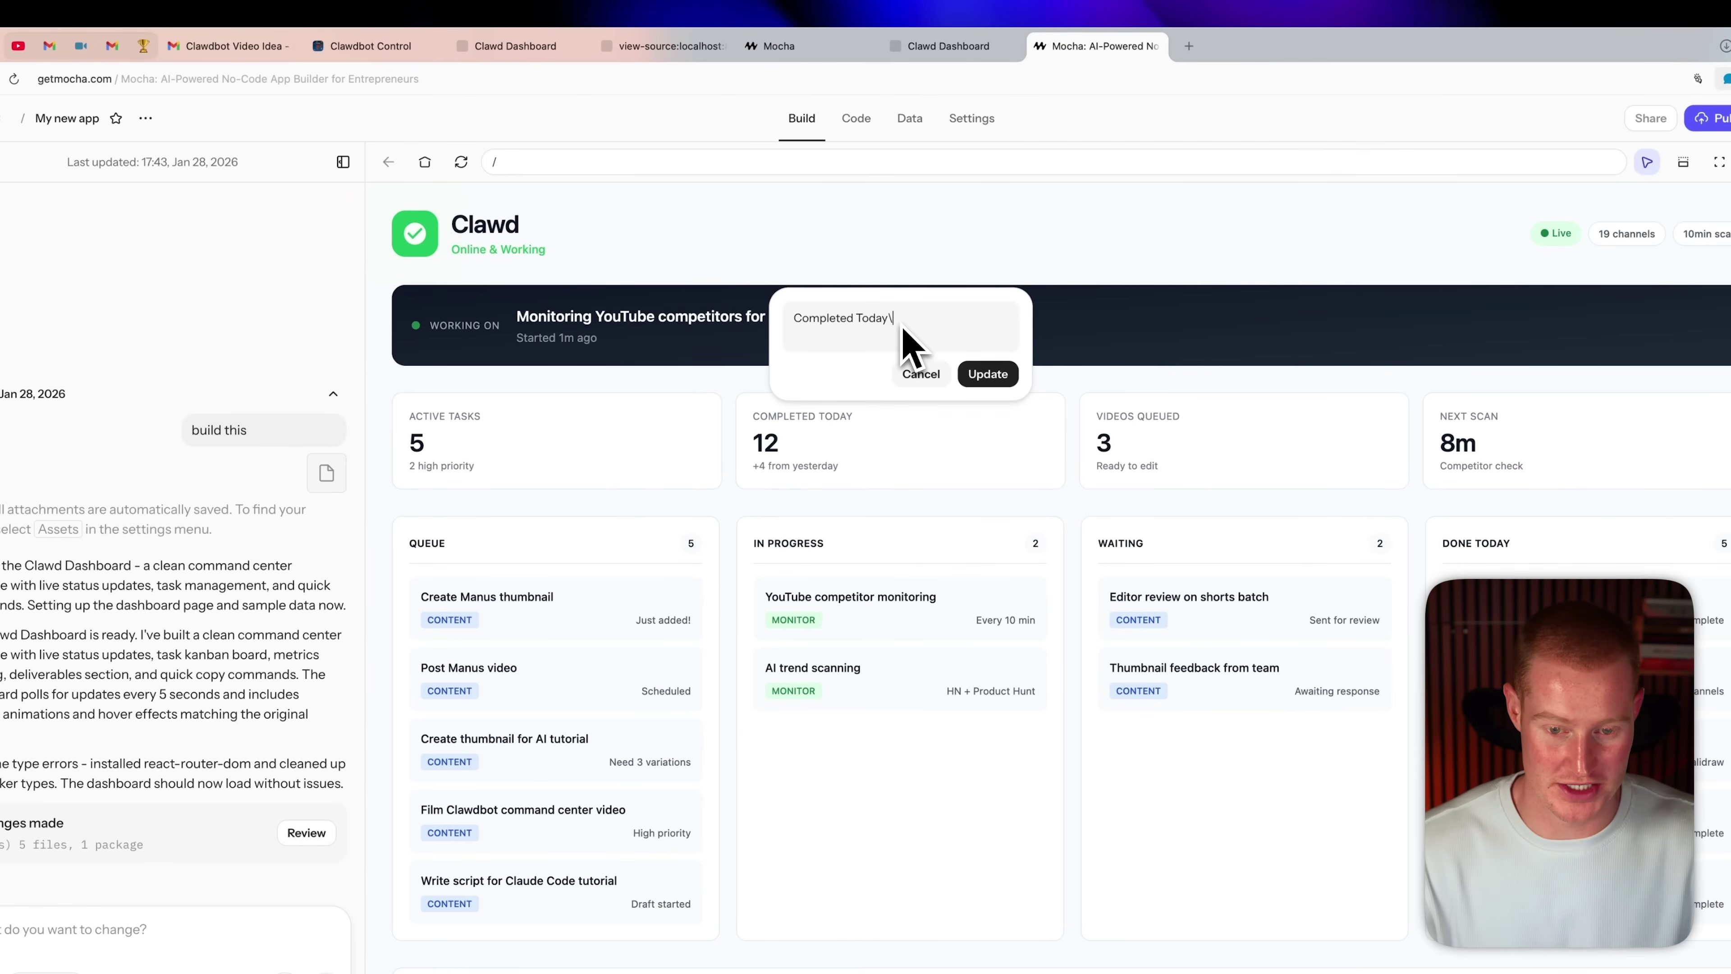
key("BackSpace")
key("BackSpace")
key("BackSpace")
key("BackSpace")
key("BackSpace")
key("BackSpace")
key("BackSpace")
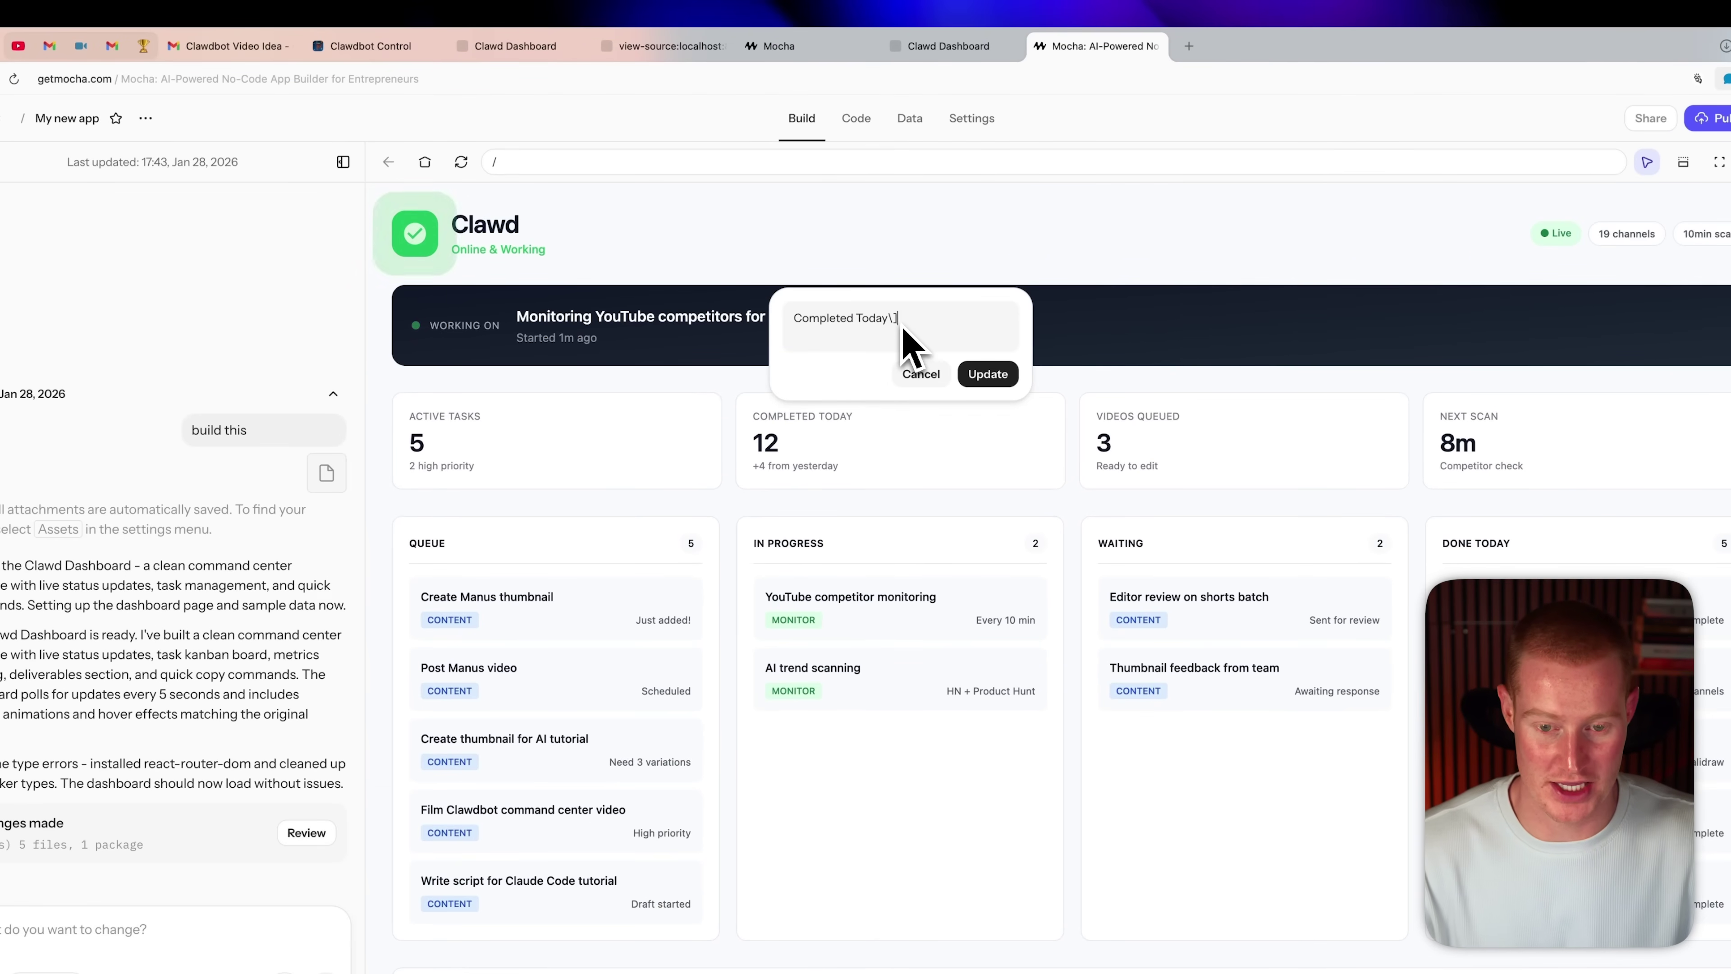
left_click(987, 374)
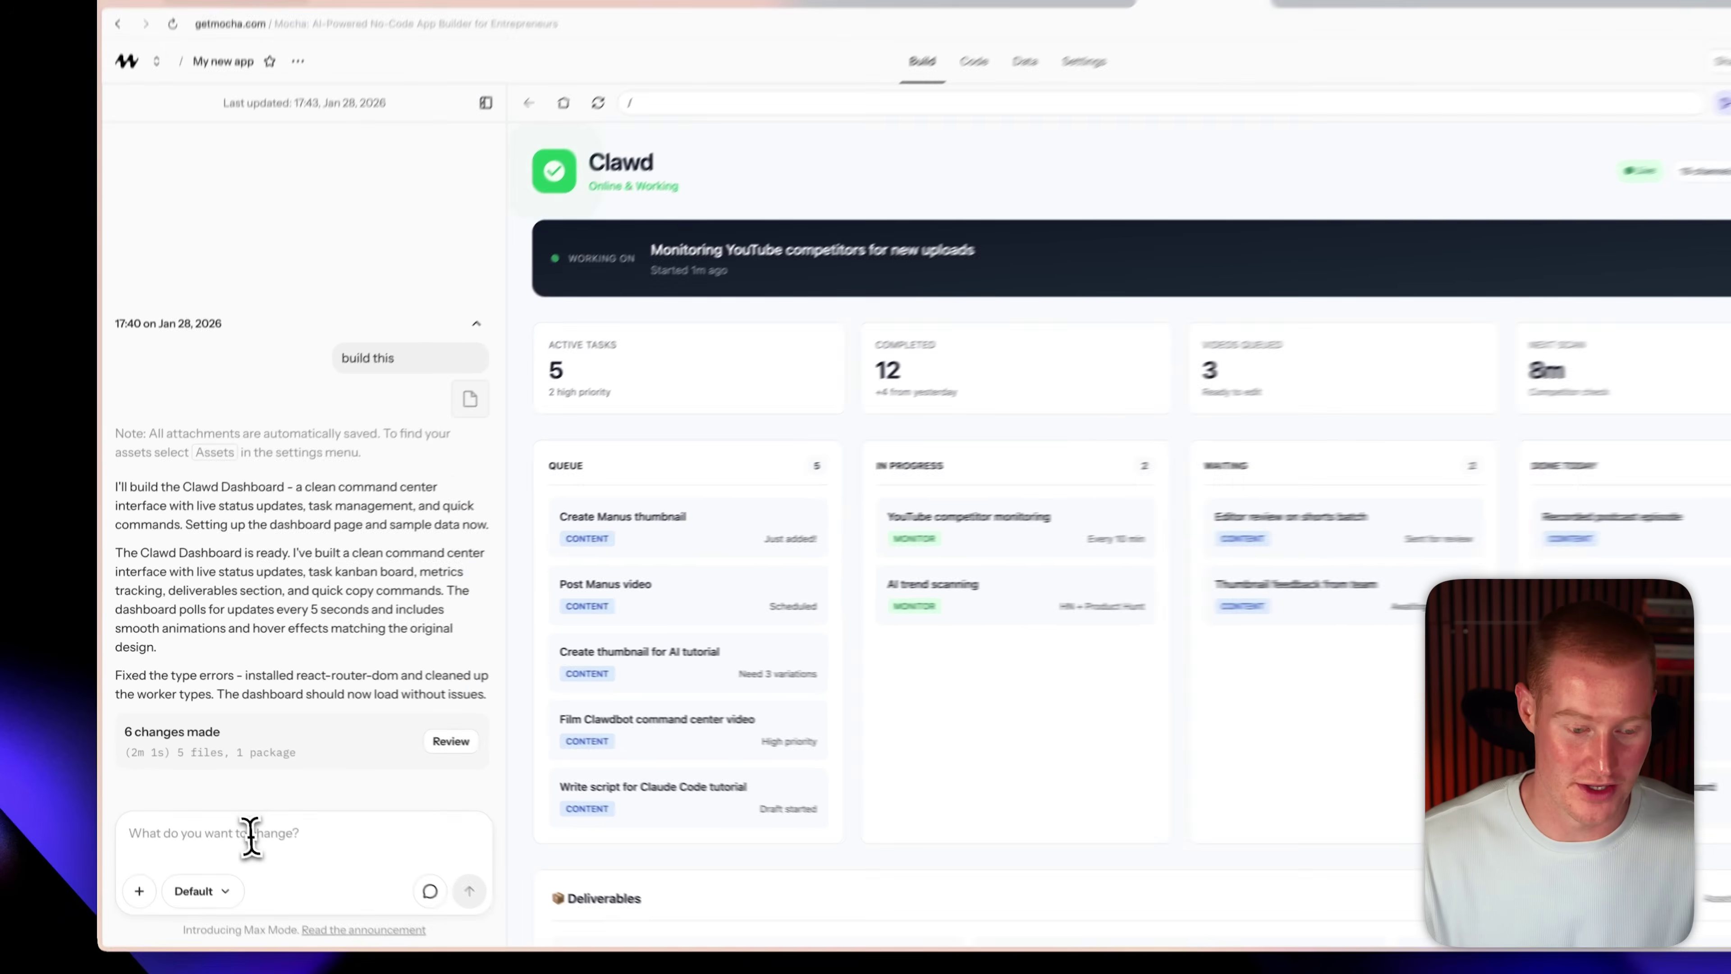
Step: Ask Mocha to replace the Clawd monitoring icon with a cool Clawd logo and make the site feel more futuristic, like an AI agent
left_click(231, 812)
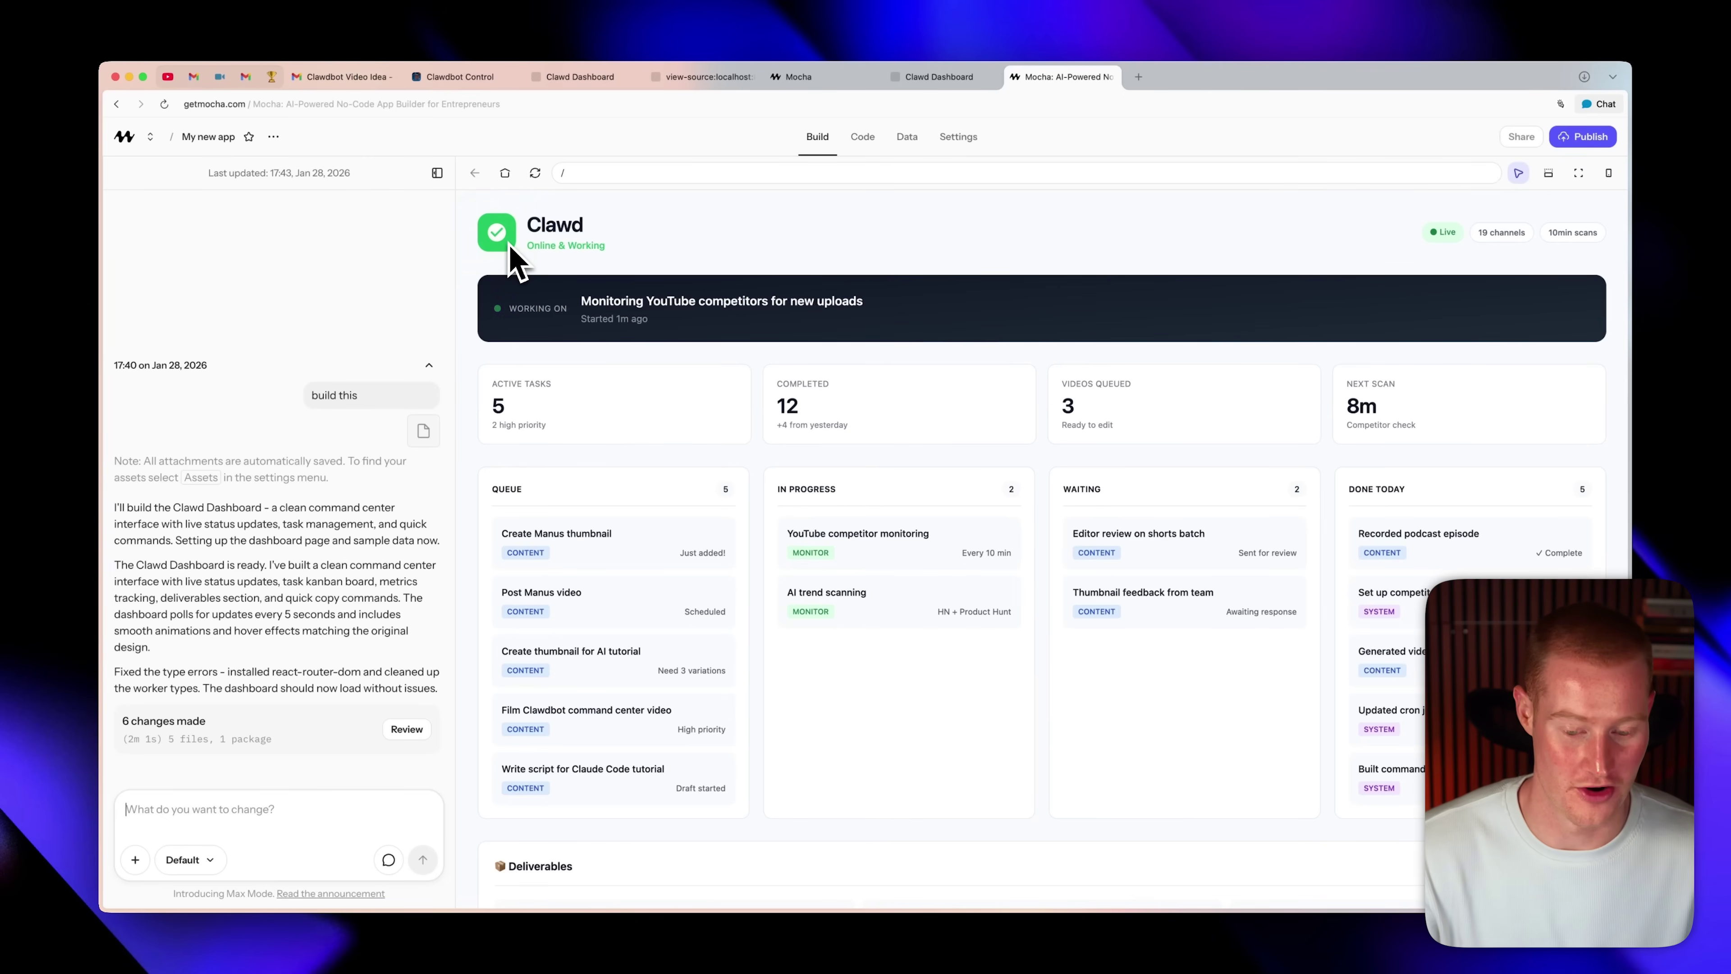
type("All right, so I think this looks really good. However, I want you to change the Clawd monitoring thing on the top left of our site. I want you to give it a cool Clawd logo that fits the vibe of our Claude bot.")
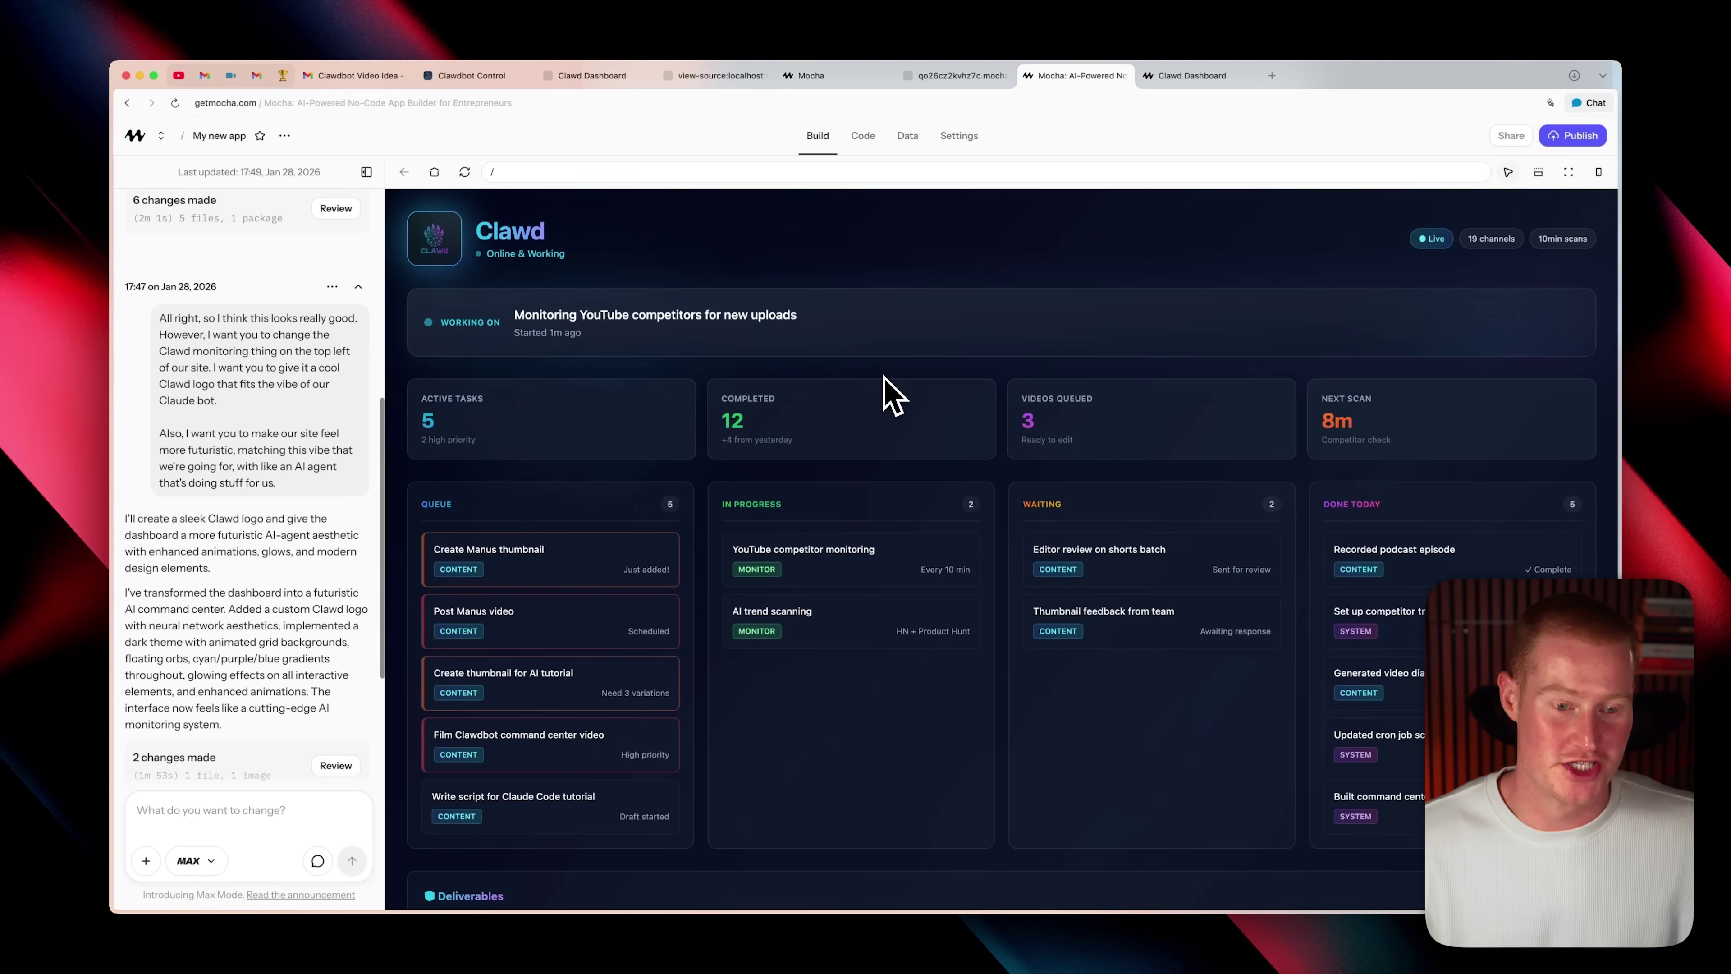
Step: Review the redesigned dark dashboard, from its logo and task columns to the deliverables and quick commands
scroll(1023, 528, "down", 5)
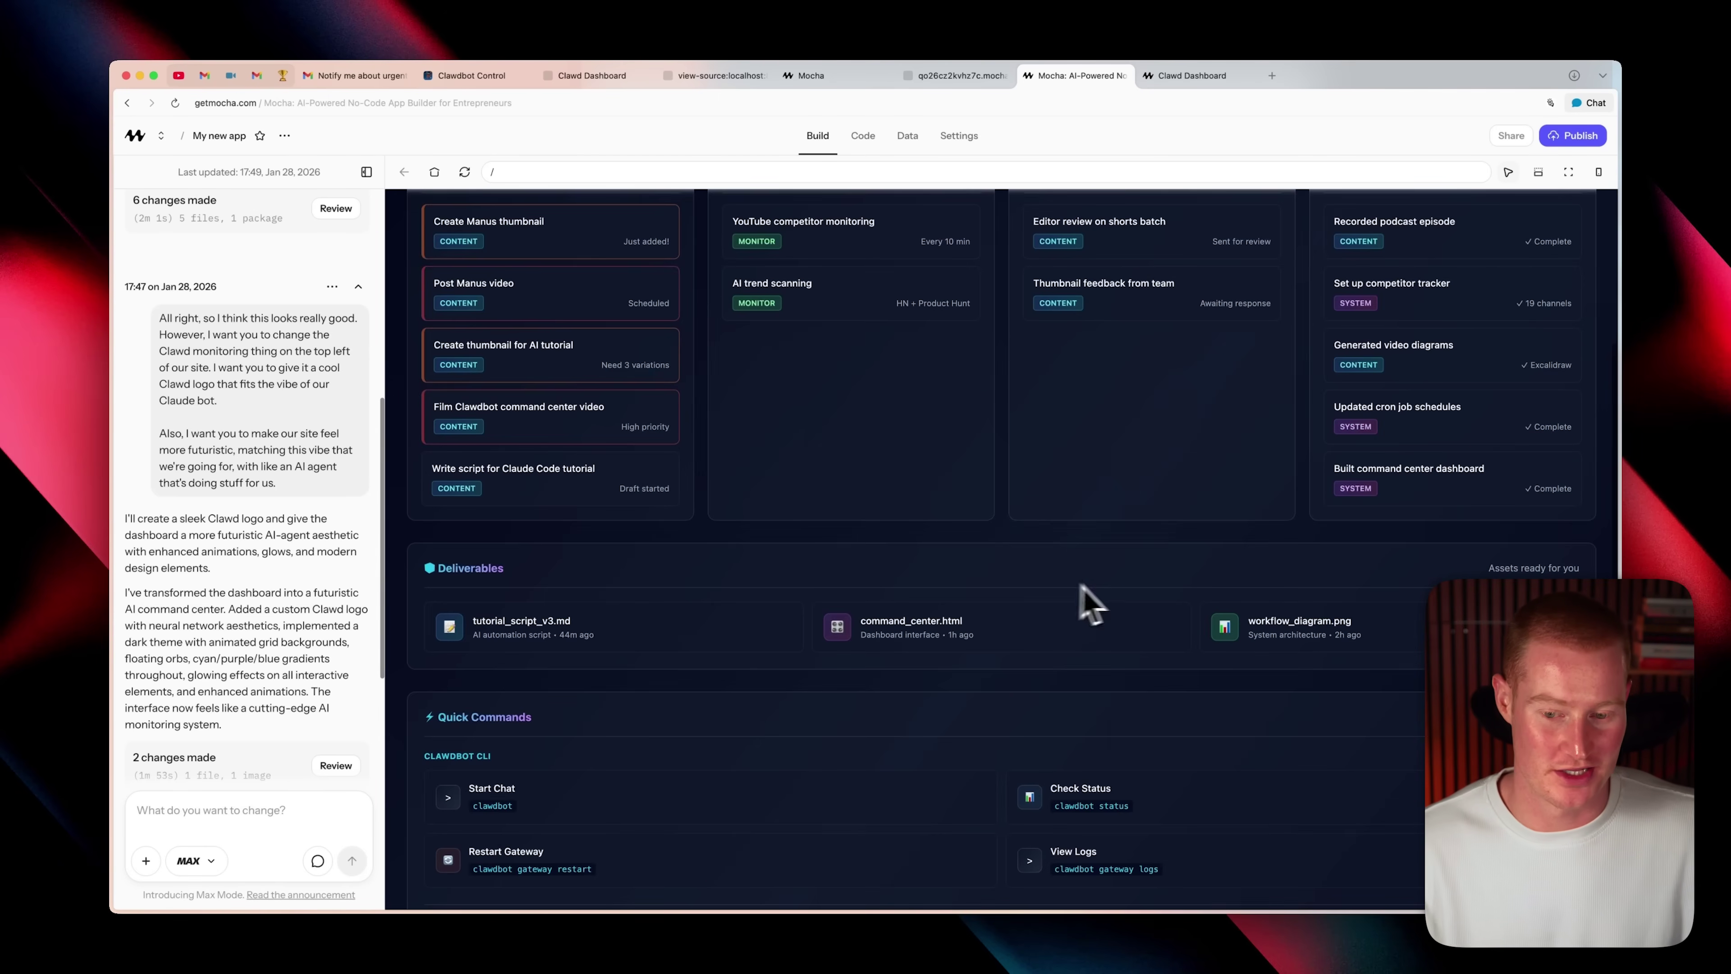
scroll(1132, 600, "up", 2)
scroll(1159, 589, "down", 5)
scroll(1124, 595, "up", 8)
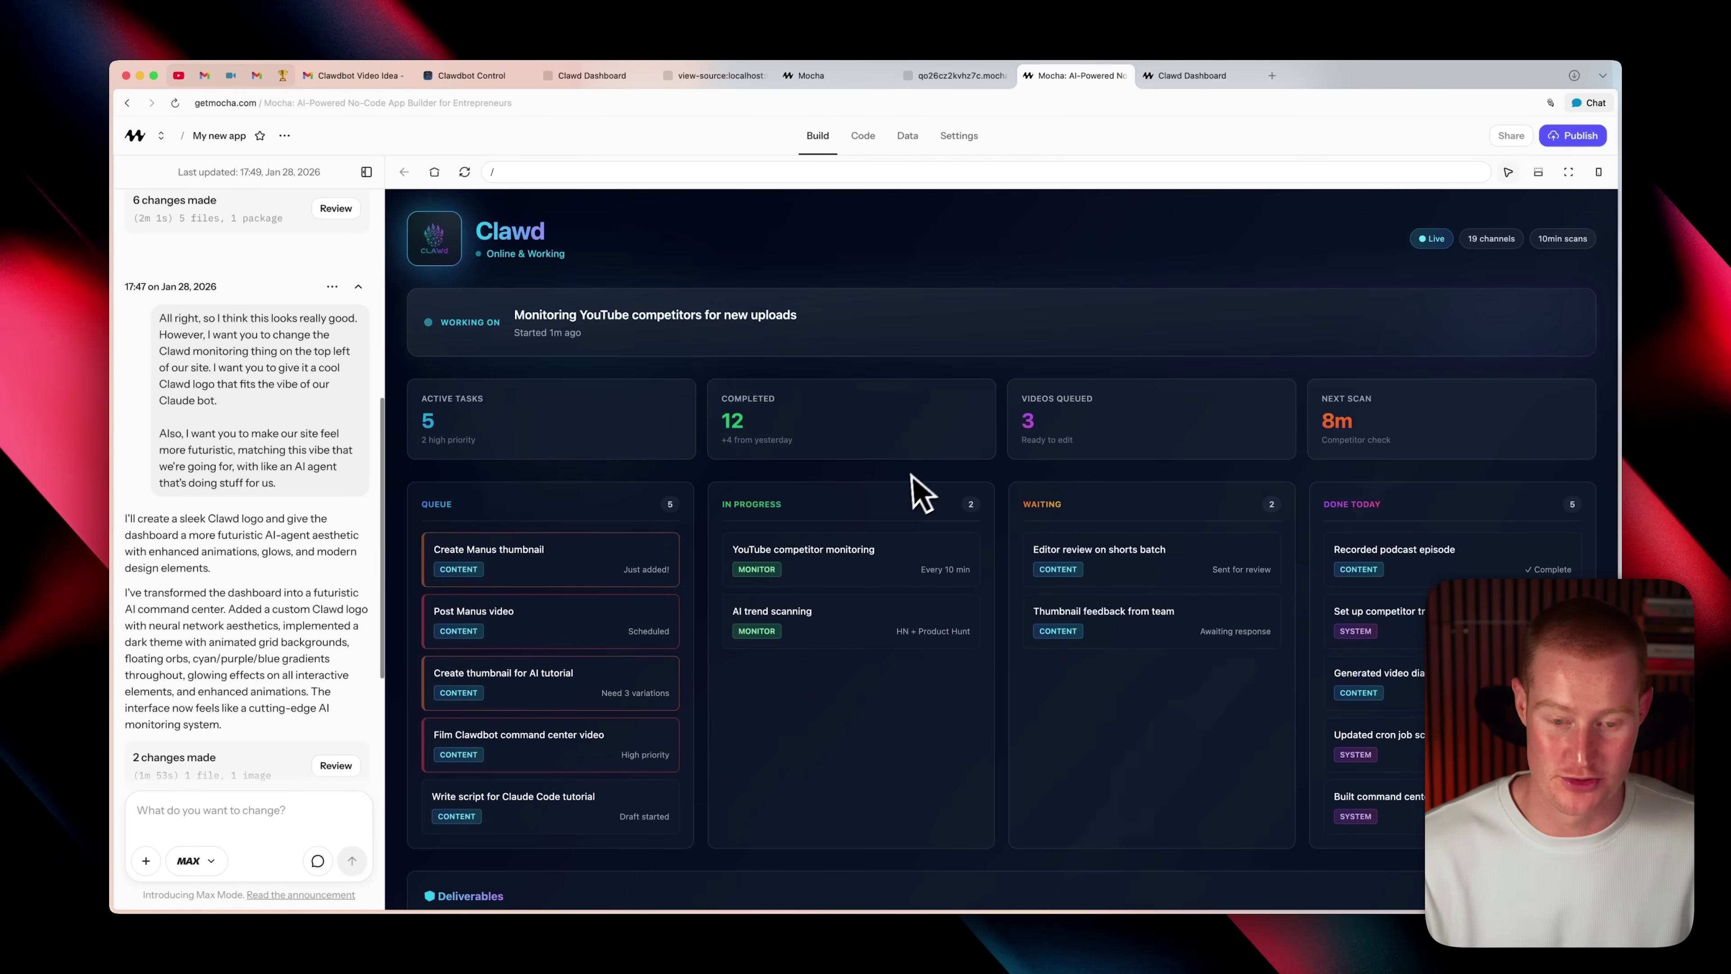
scroll(410, 240, "up", 5)
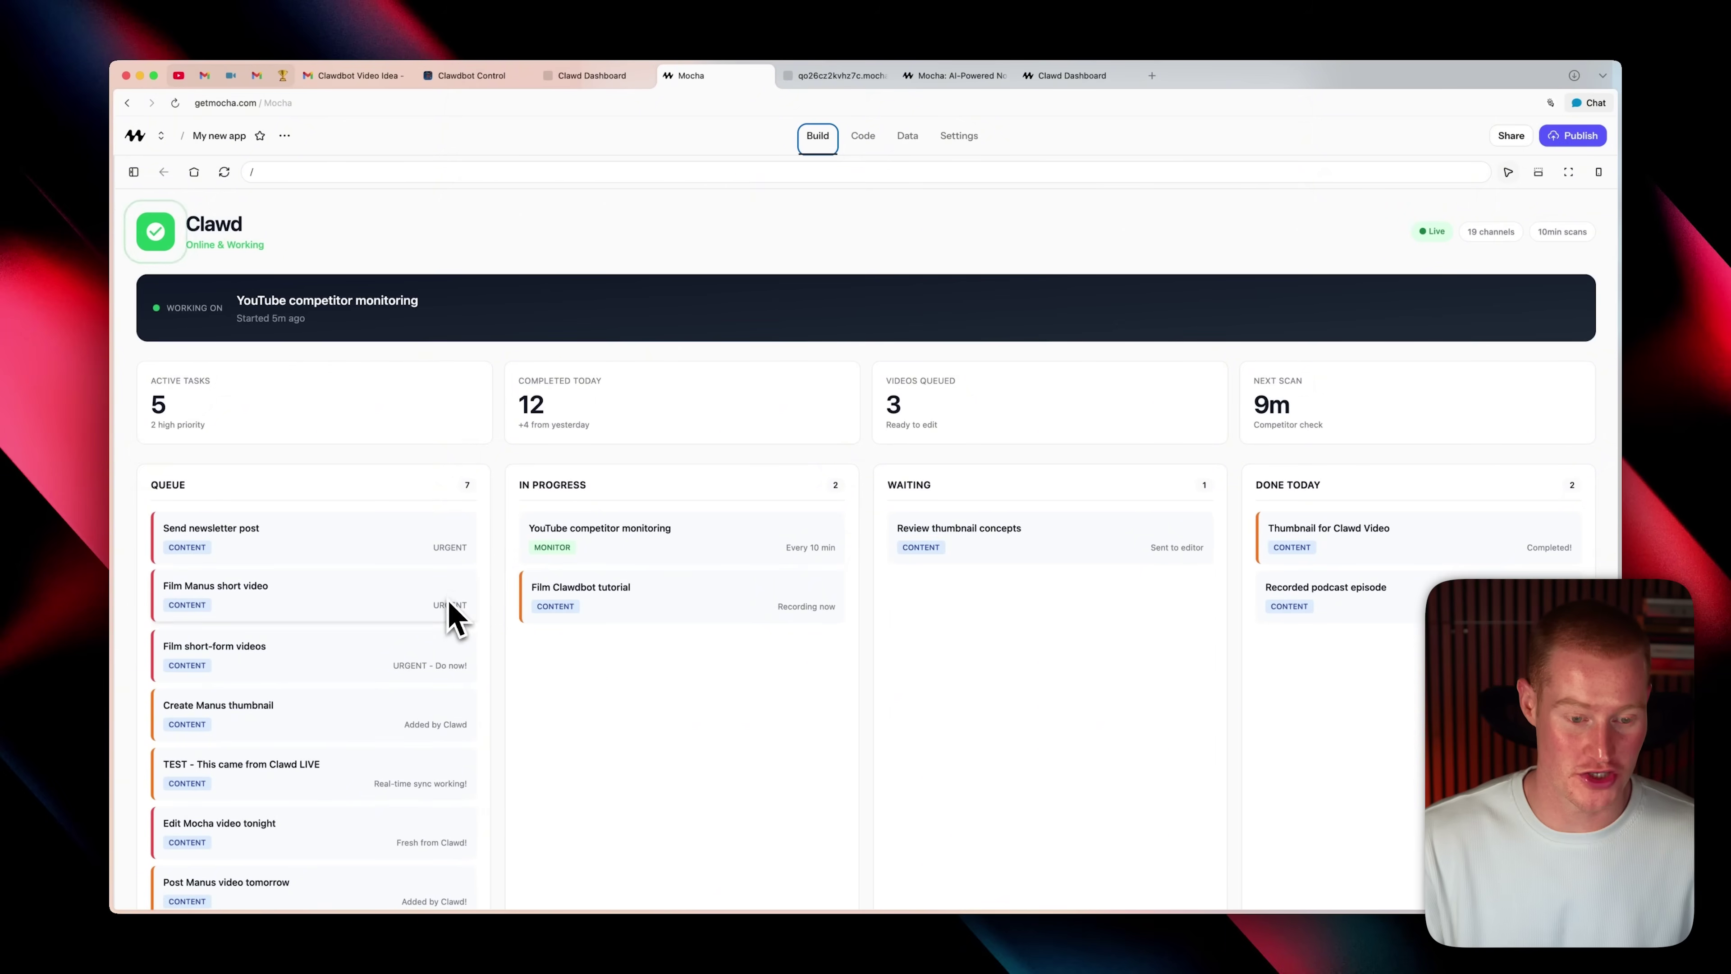
Step: Examine the light Clawd dashboard app's task queue, deliverables and quick commands in its Mocha preview
scroll(456, 618, "down", 5)
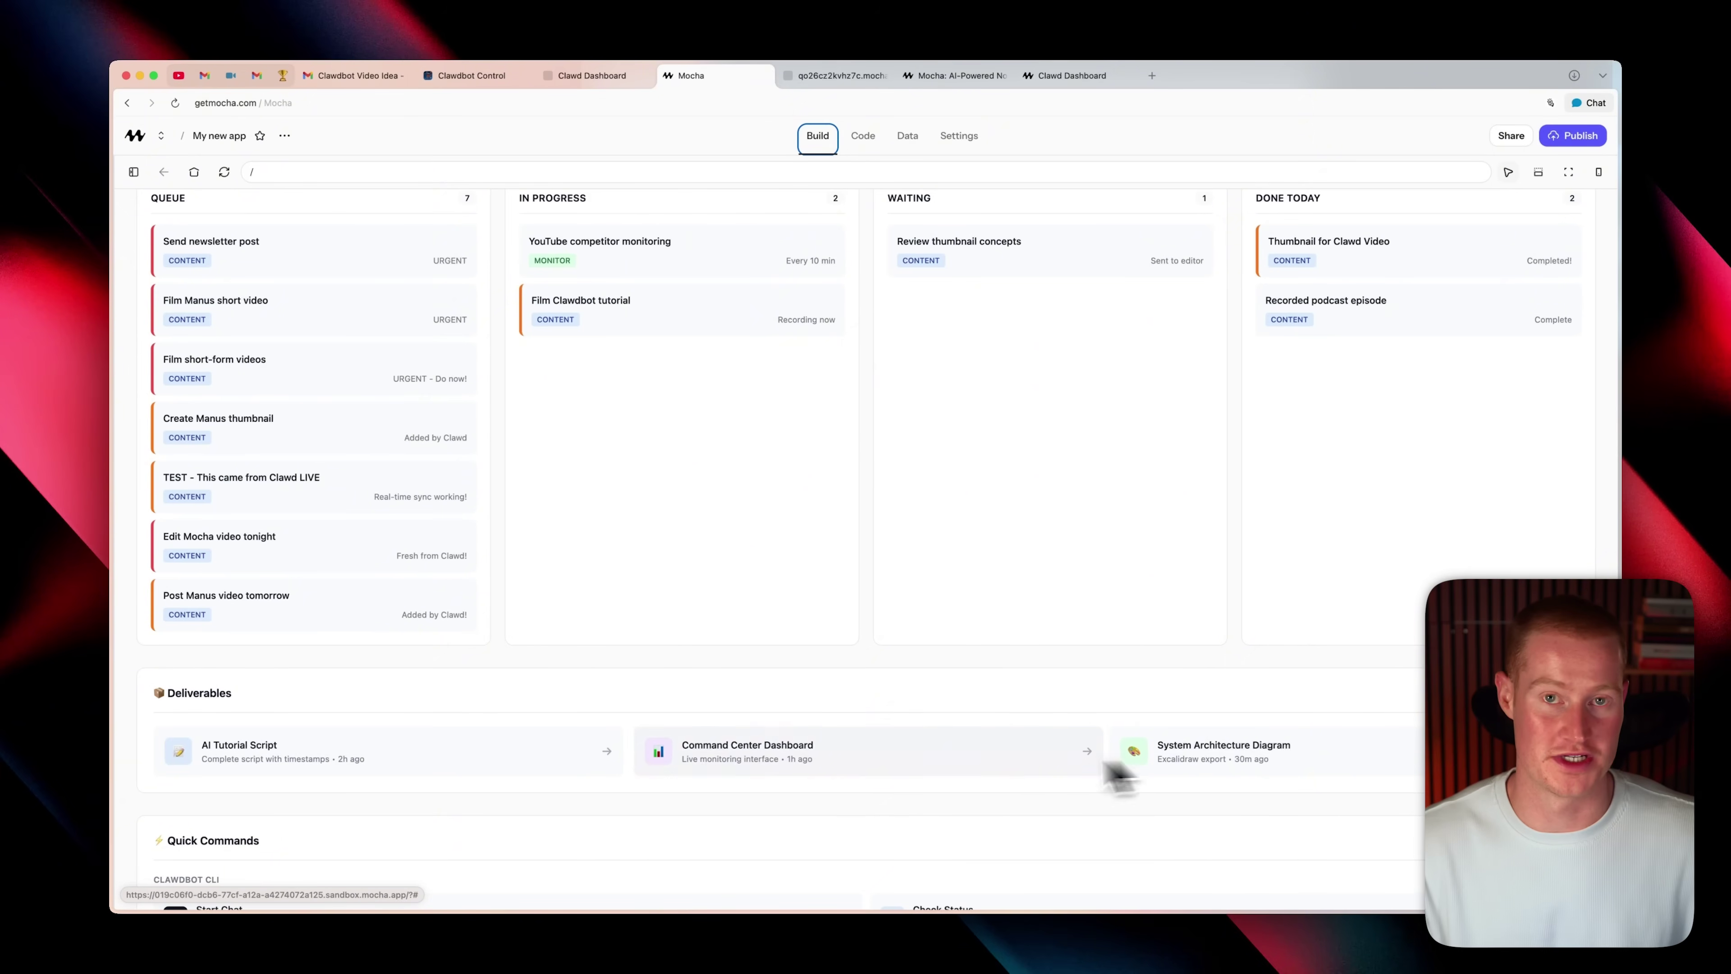
scroll(1159, 716, "up", 3)
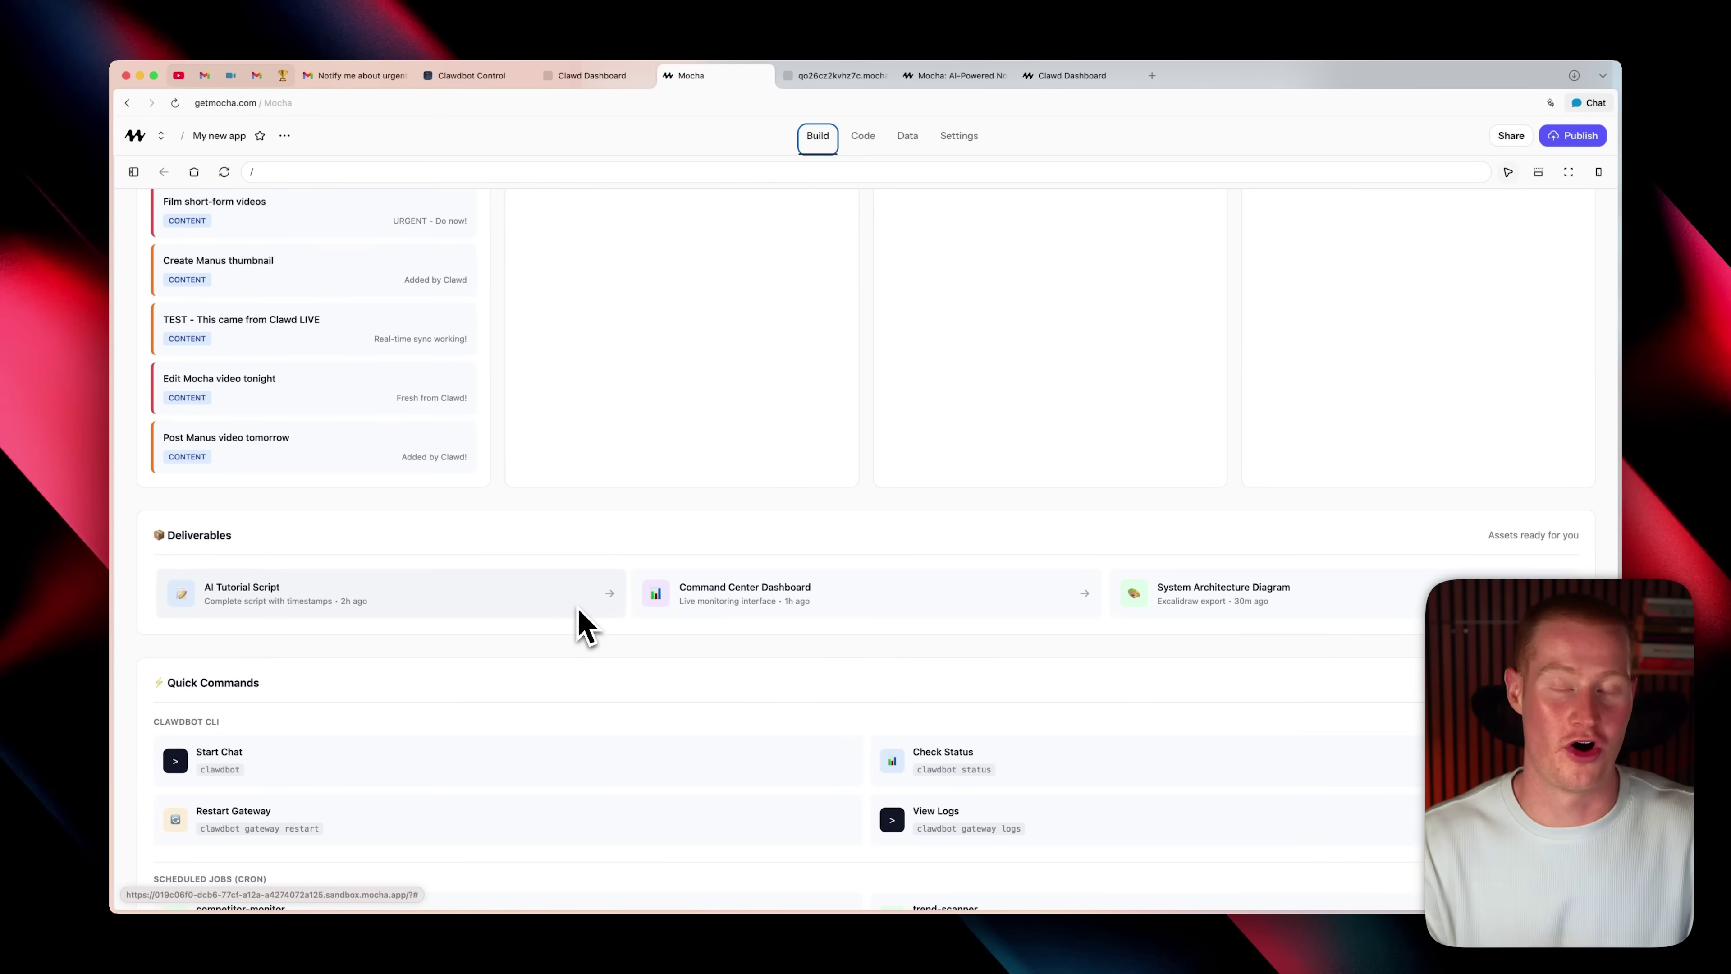
scroll(614, 580, "up", 12)
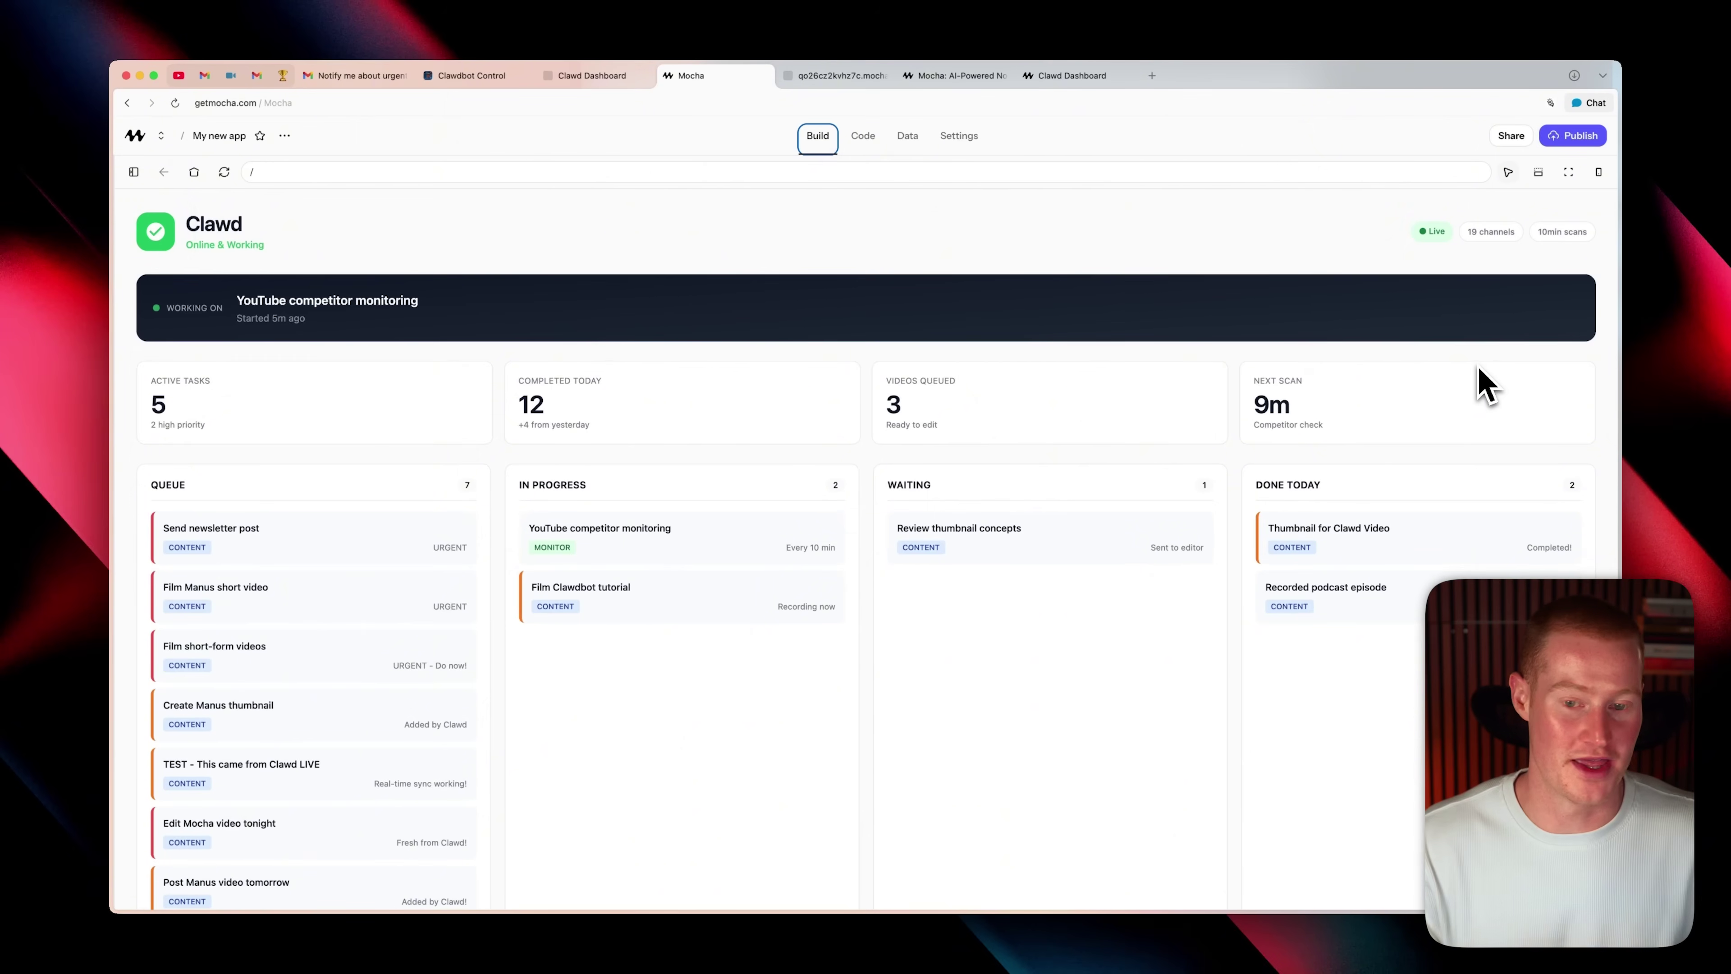
scroll(1465, 383, "down", 4)
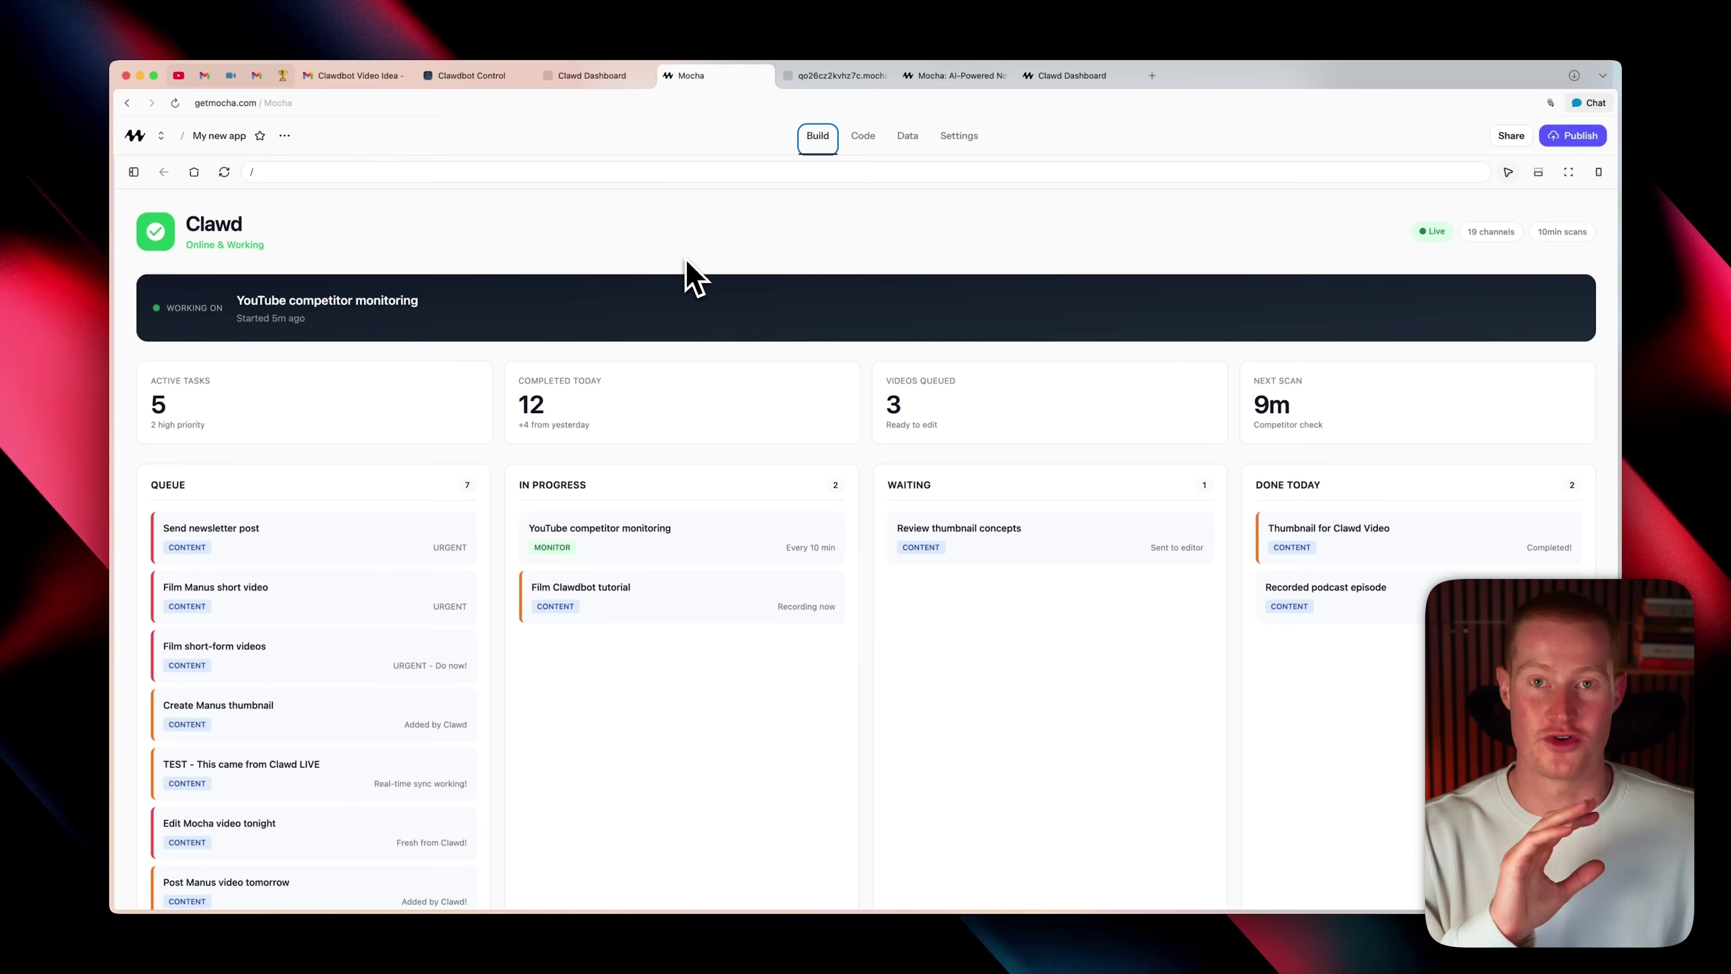
scroll(688, 273, "down", 3)
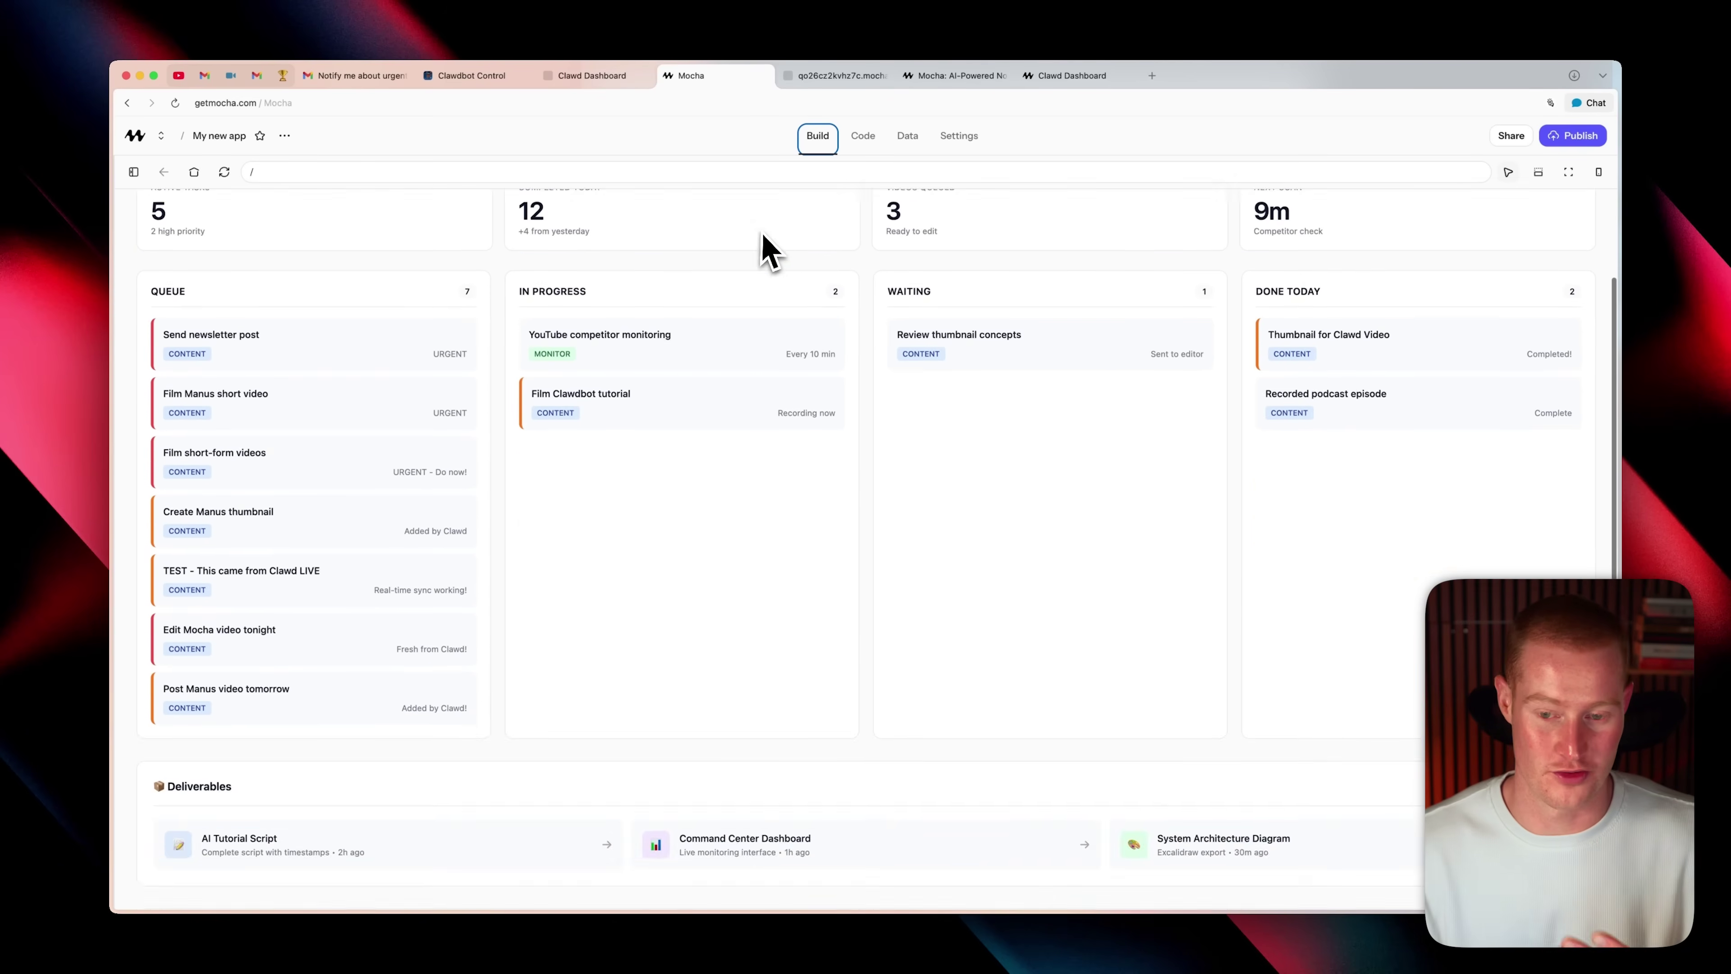
scroll(770, 251, "up", 3)
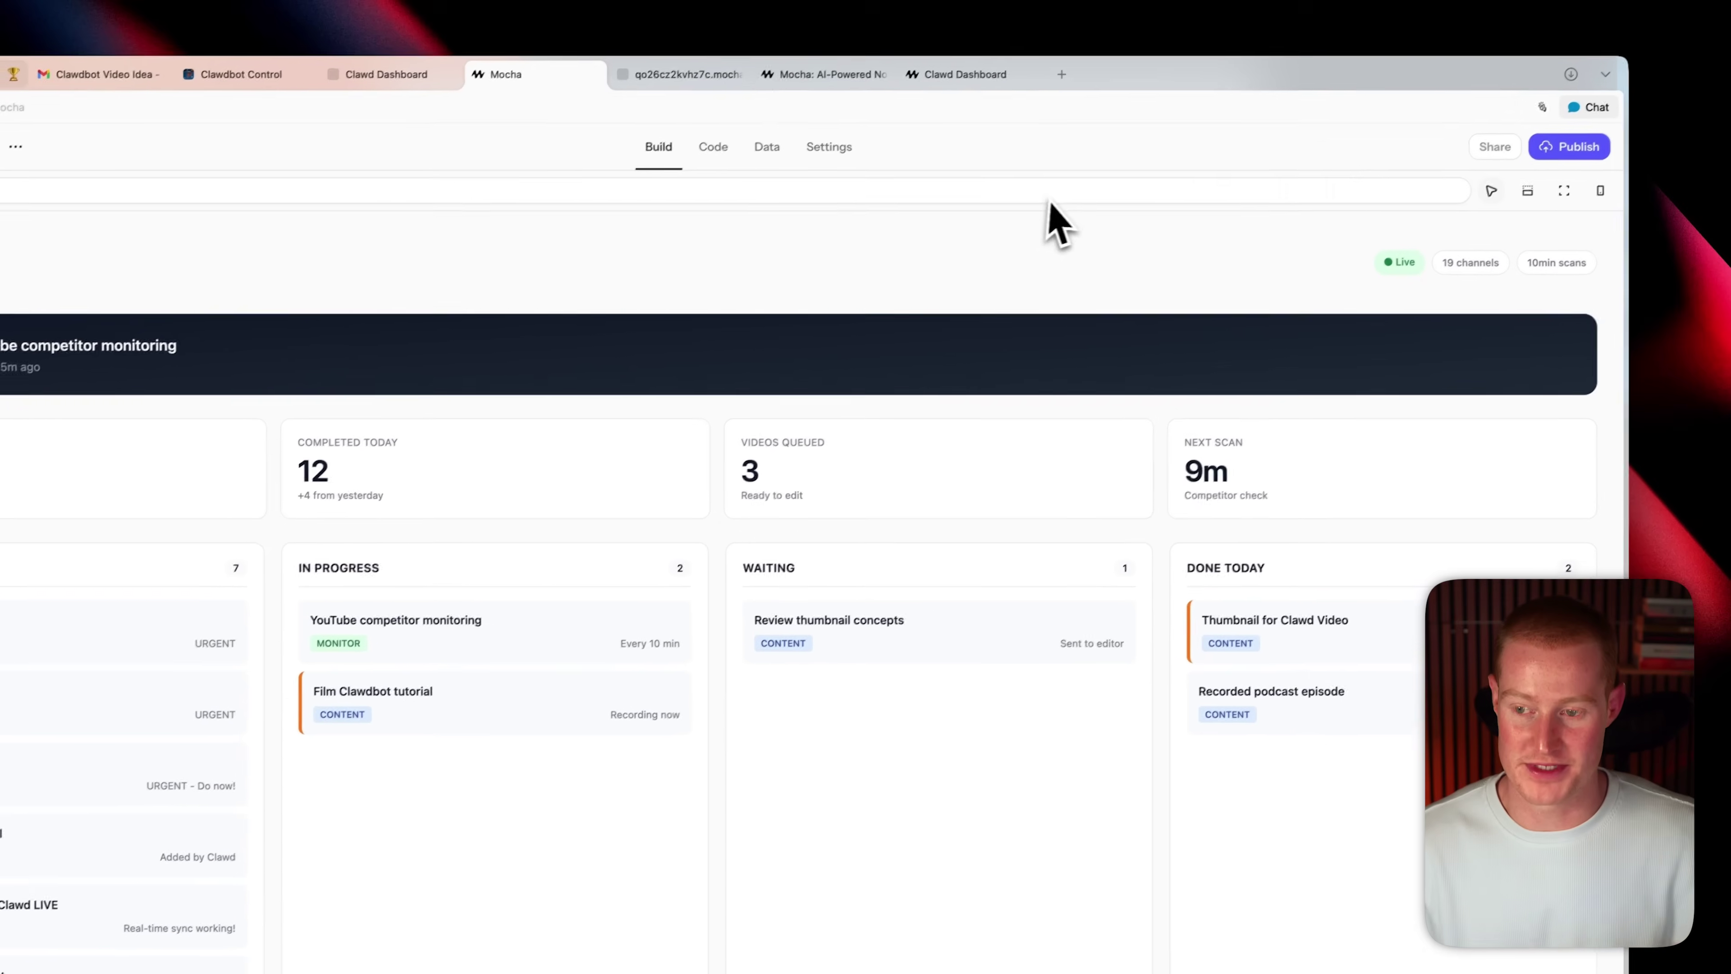
Step: Publish the light Clawd dashboard app from its Mocha project
left_click(1563, 155)
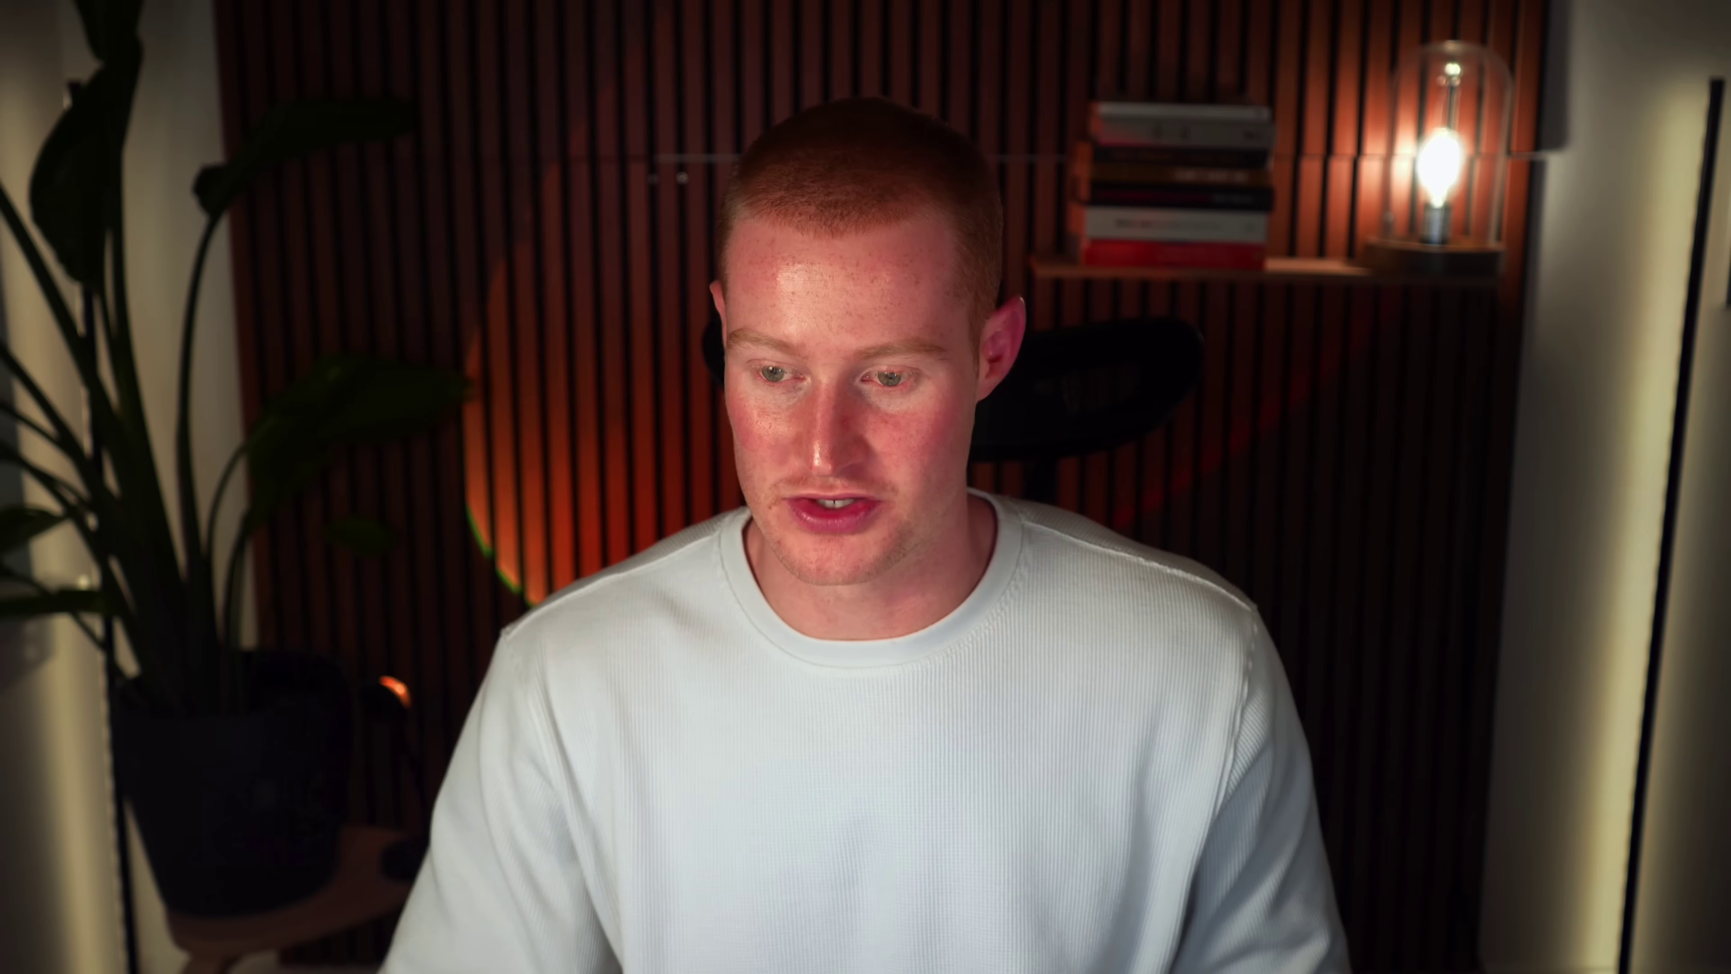
left_click(1552, 364)
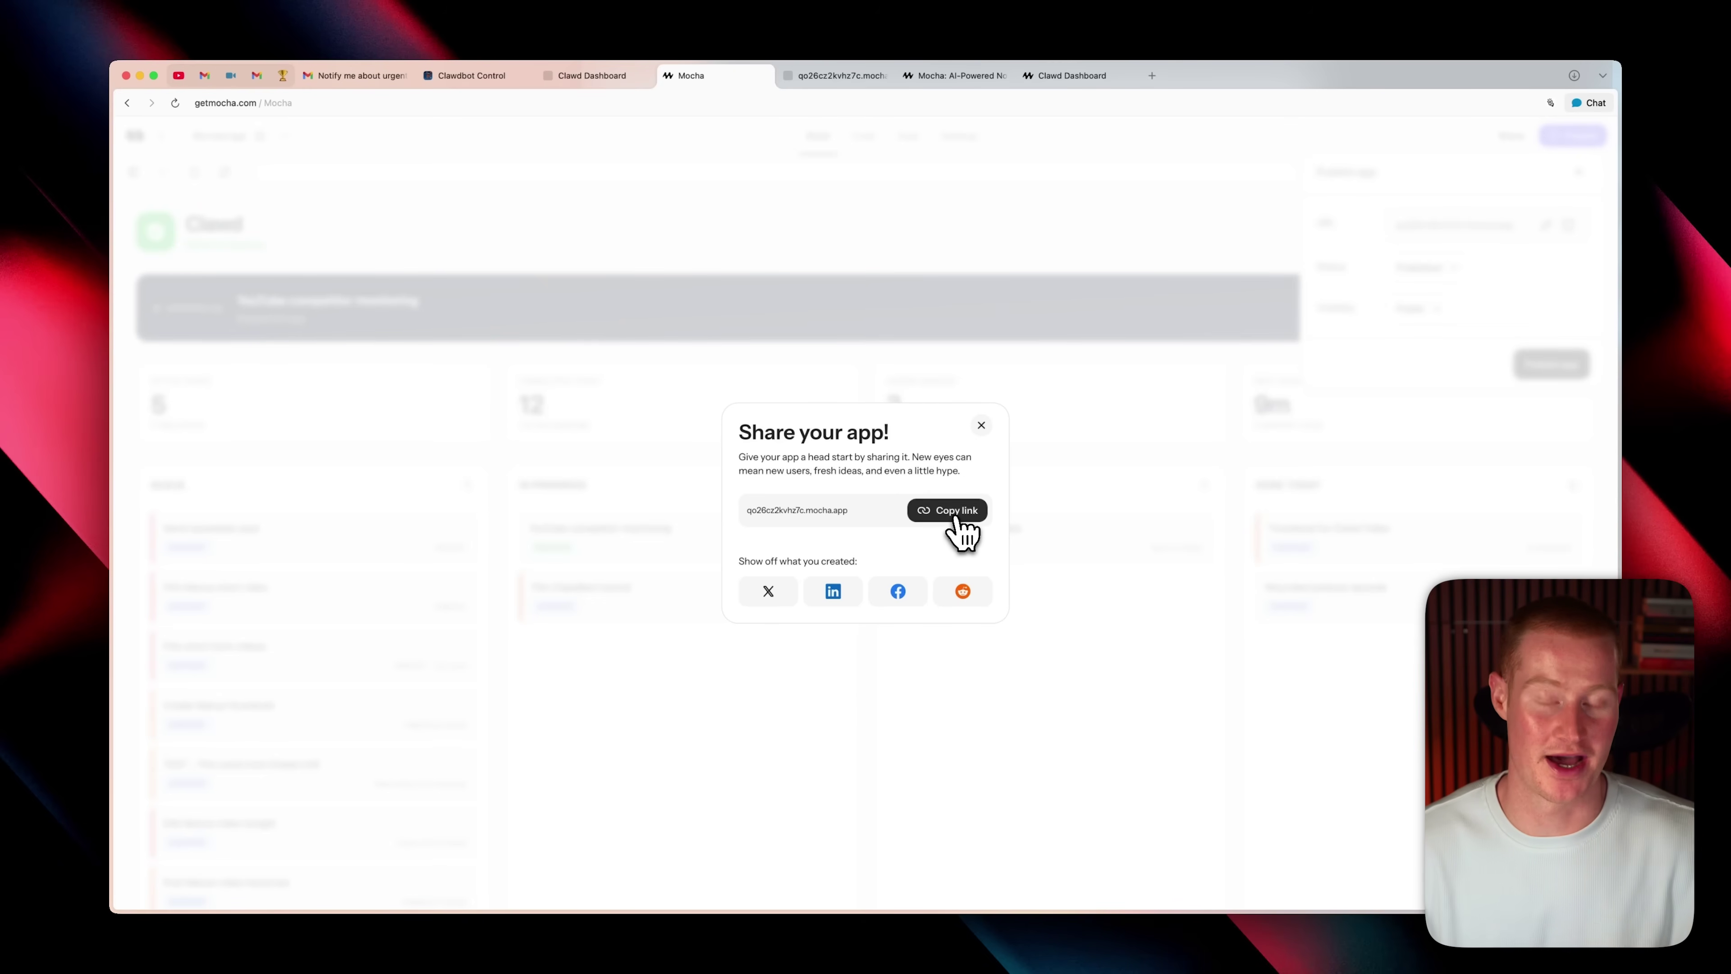
Step: Copy the published Clawd app's share link and open a new browser tab
left_click(958, 518)
left_click(1152, 75)
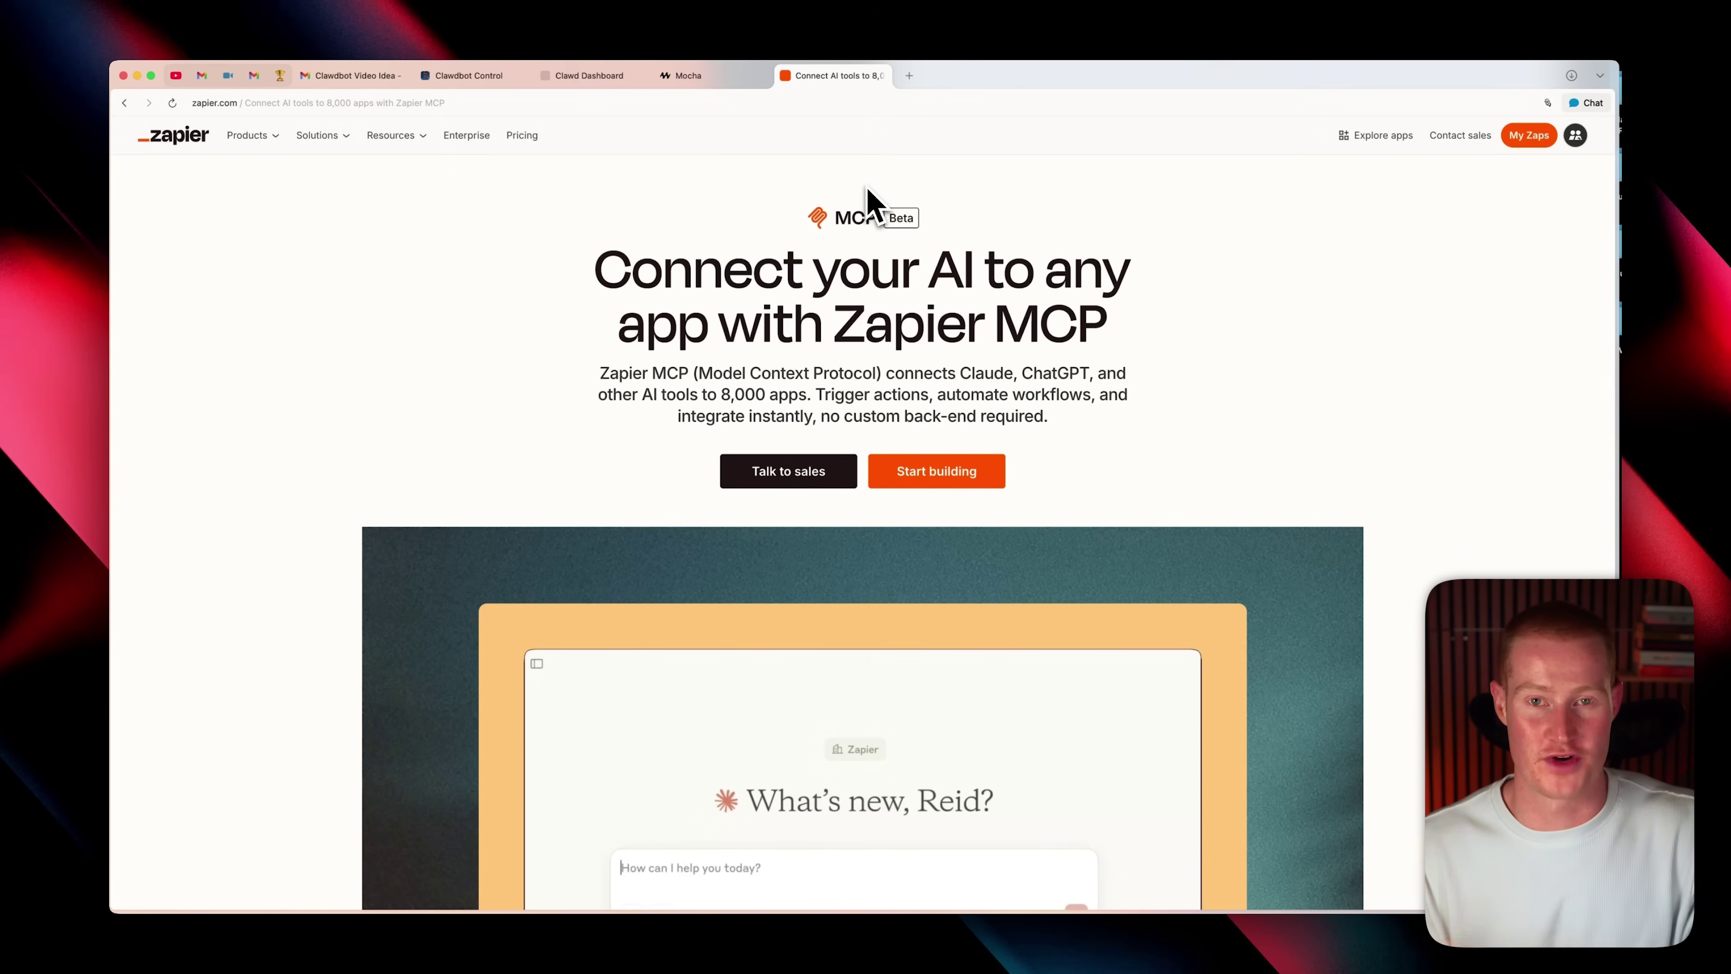
Step: Start building with Zapier MCP and create a new MCP server named Clawdbot for the Claude Code client
left_click(935, 476)
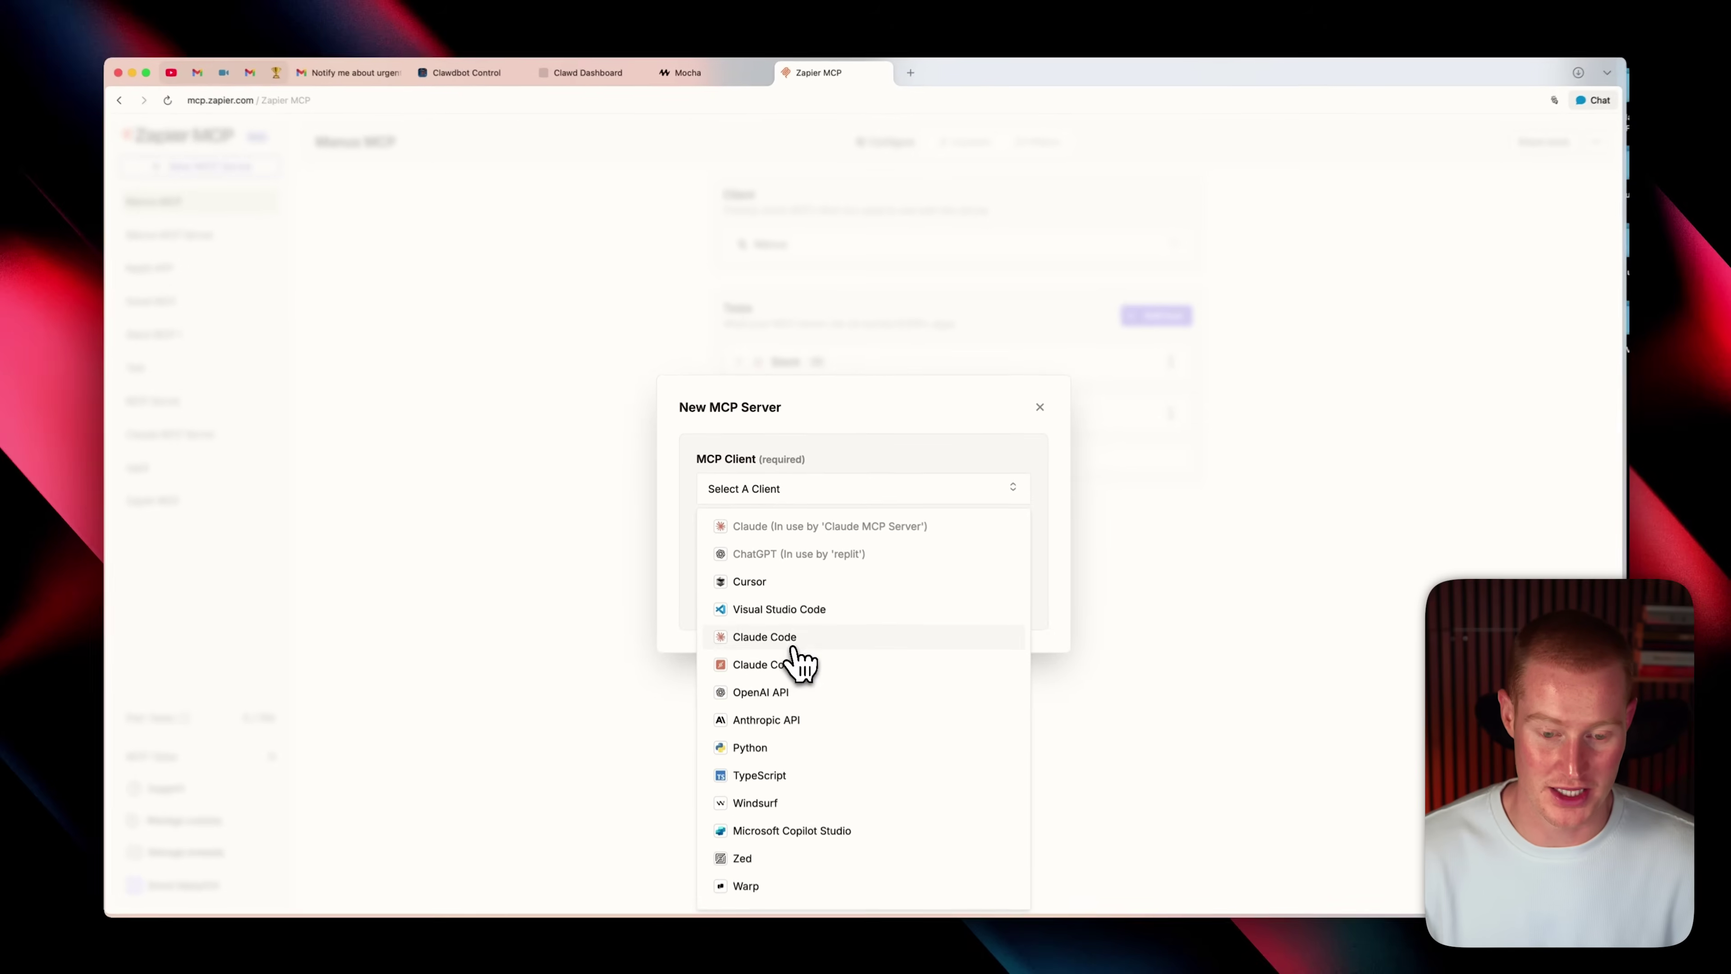
left_click(794, 644)
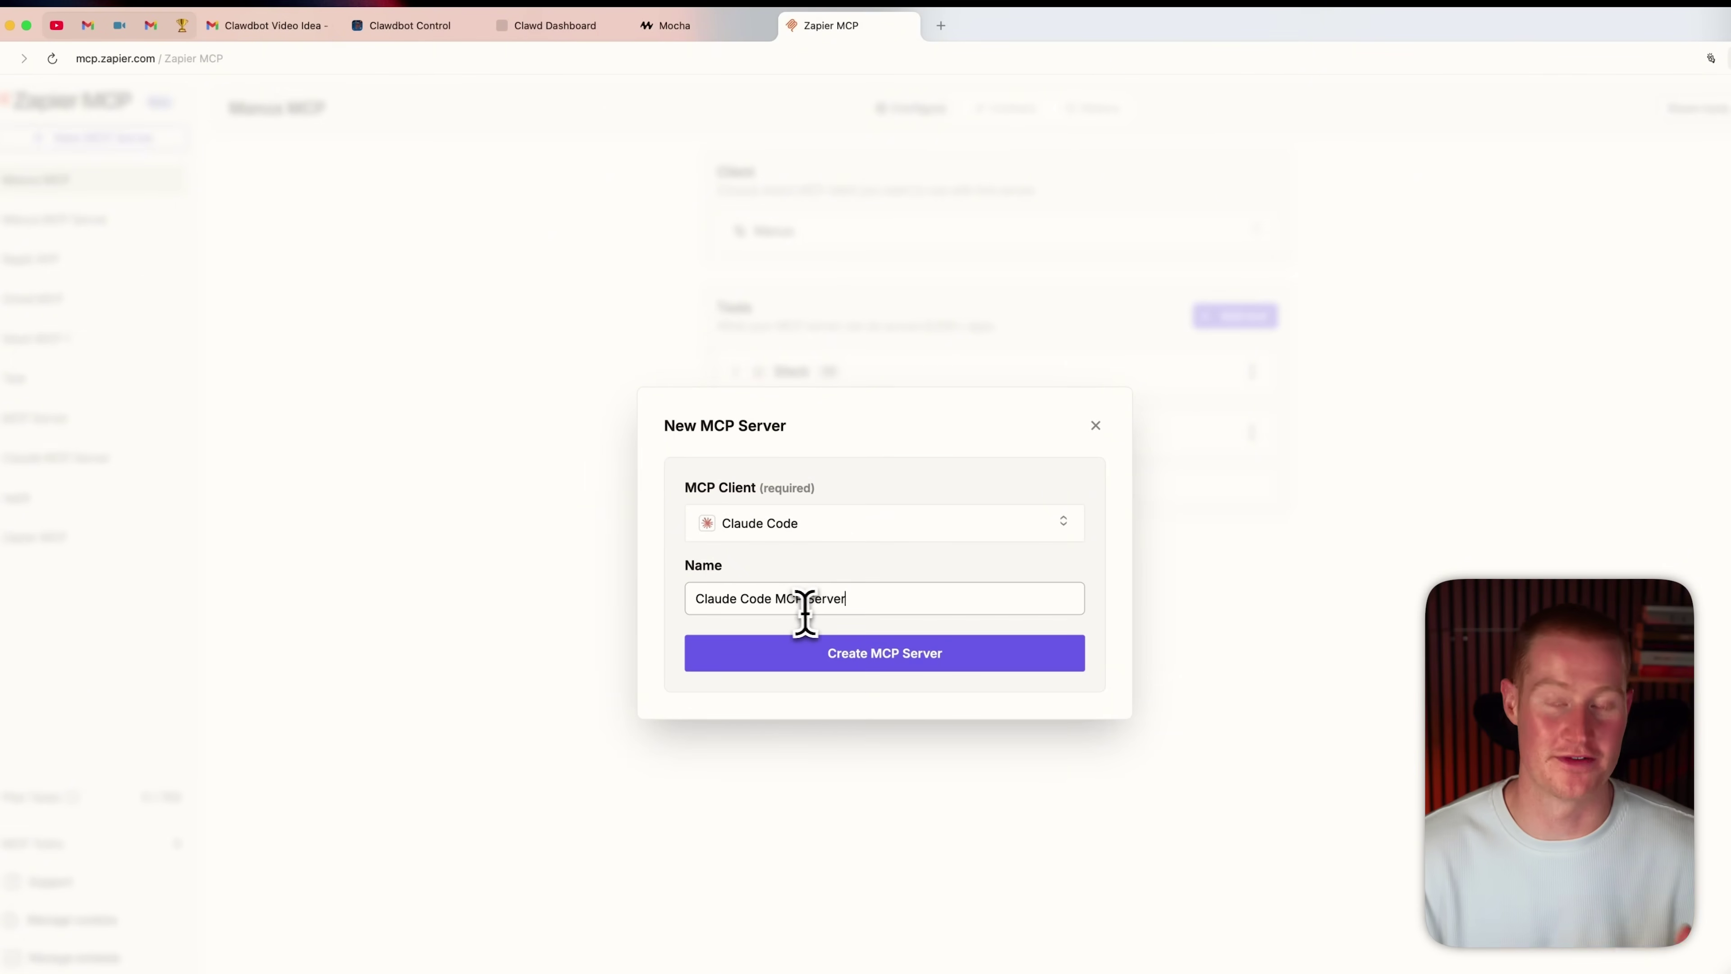
left_click_drag(888, 603, 637, 603)
key("BackSpace")
type("Clawdbot")
left_click(845, 655)
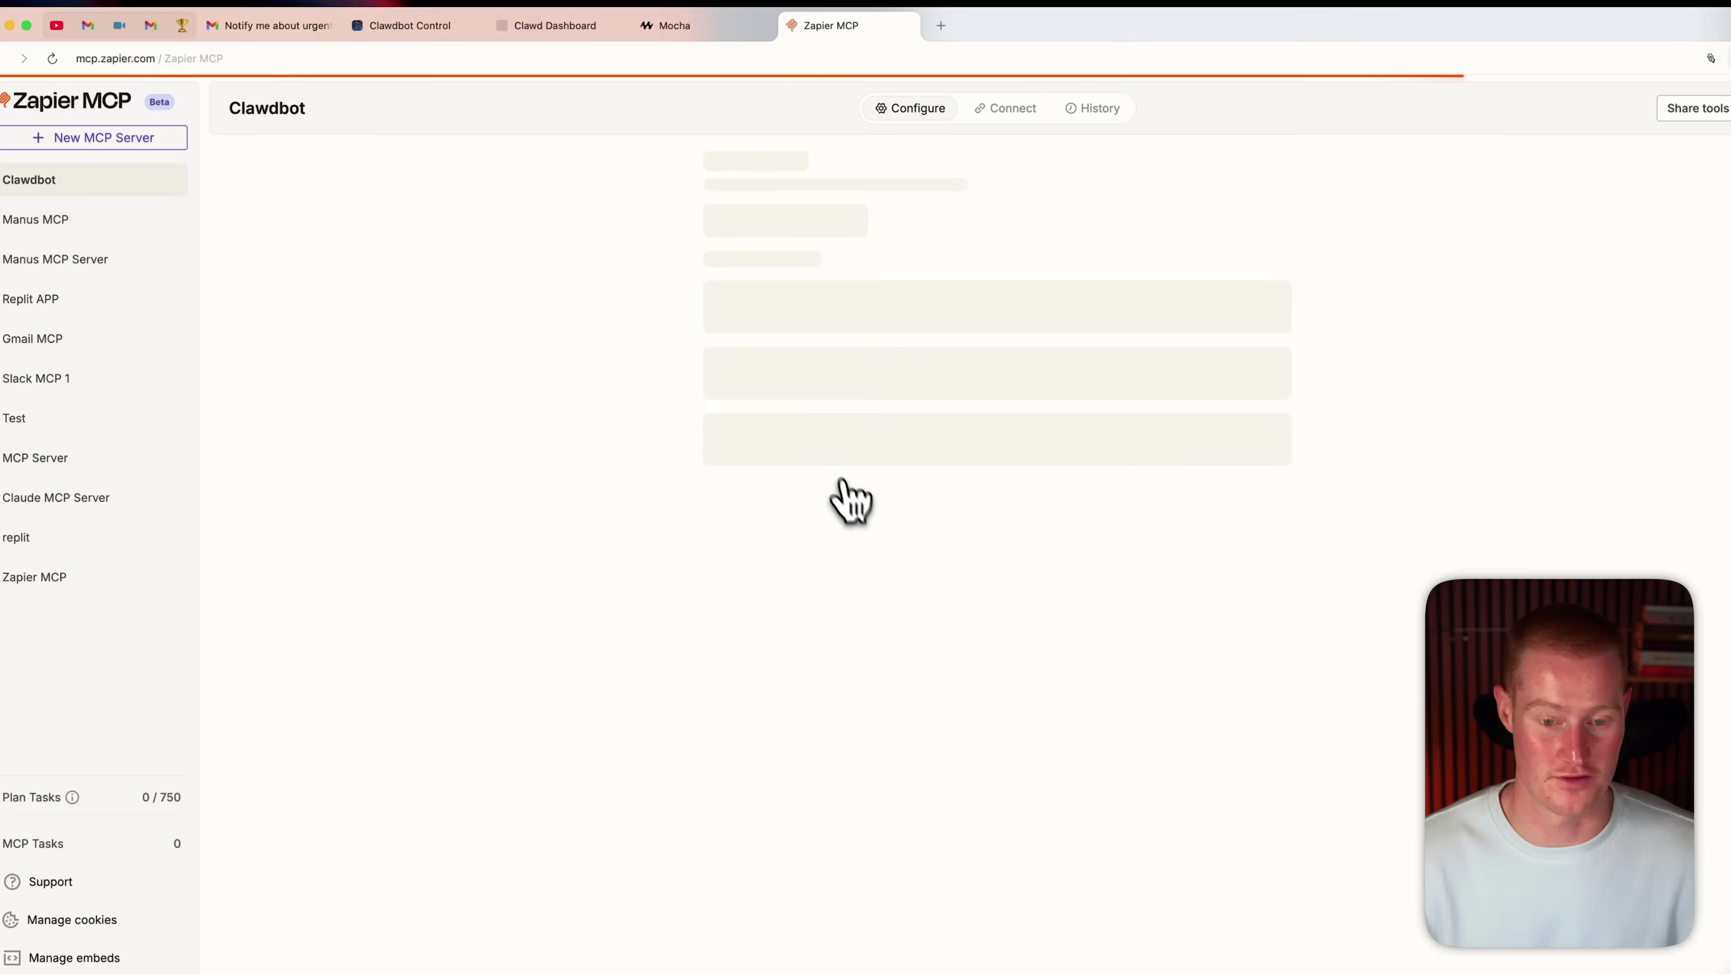
Step: Add Slack to the Clawdbot MCP server with all of its tools selected and connect it
left_click(974, 355)
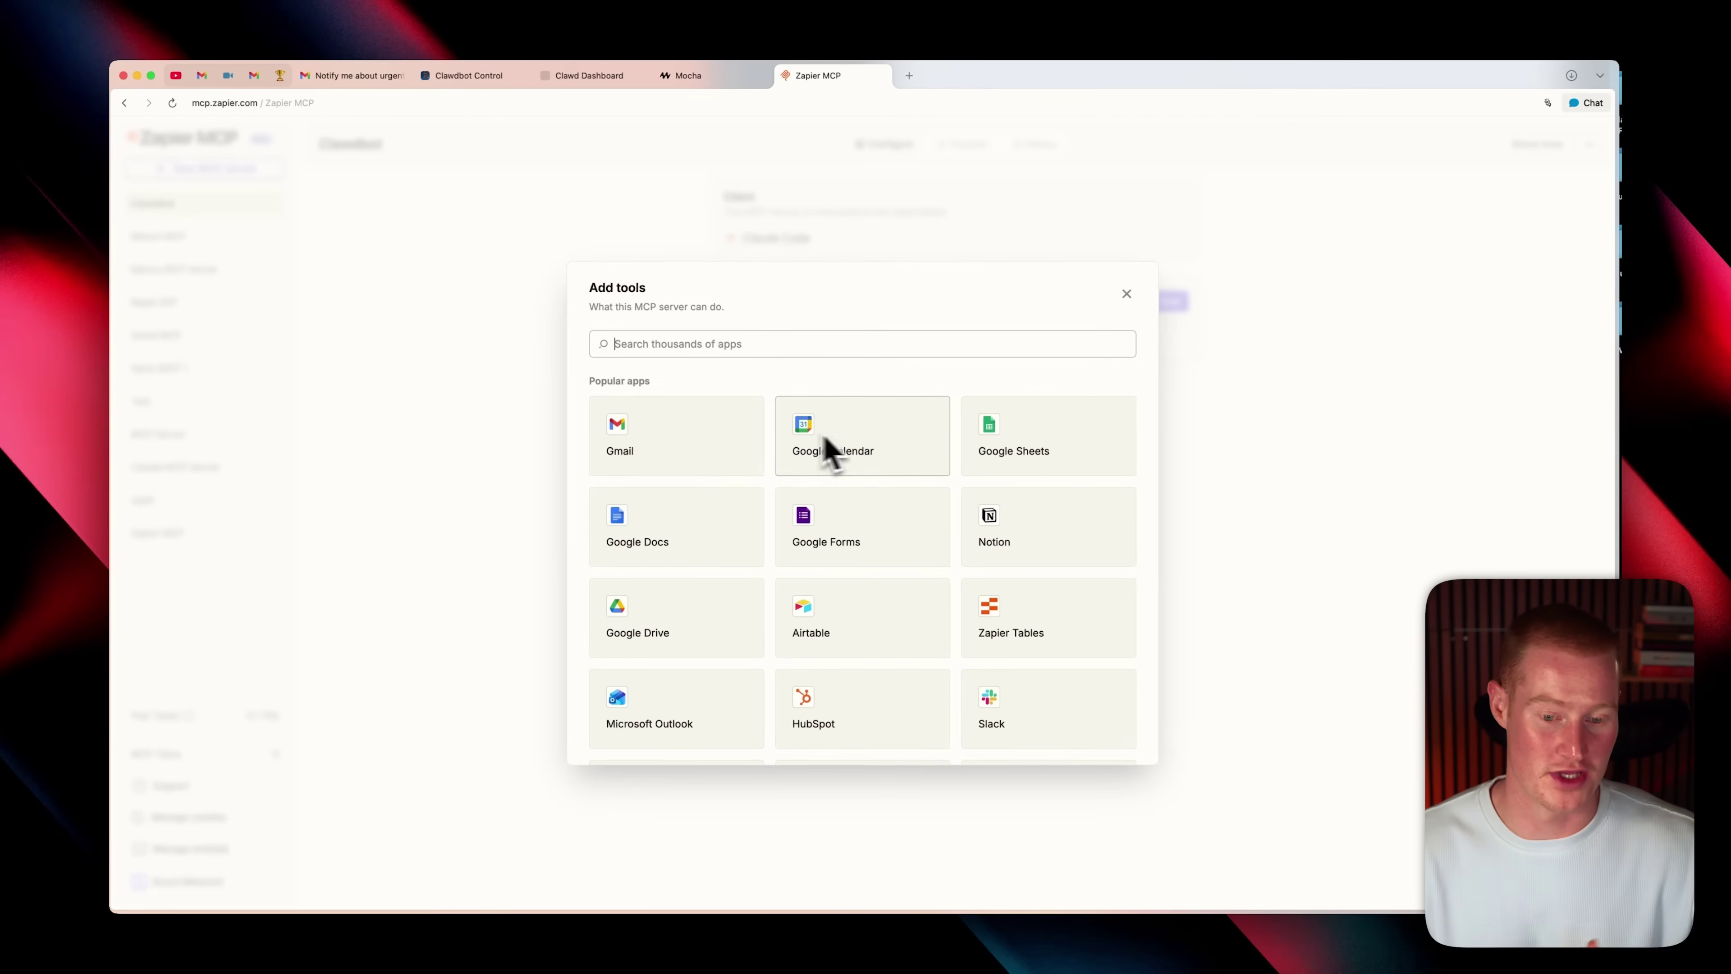
scroll(756, 515, "down", 3)
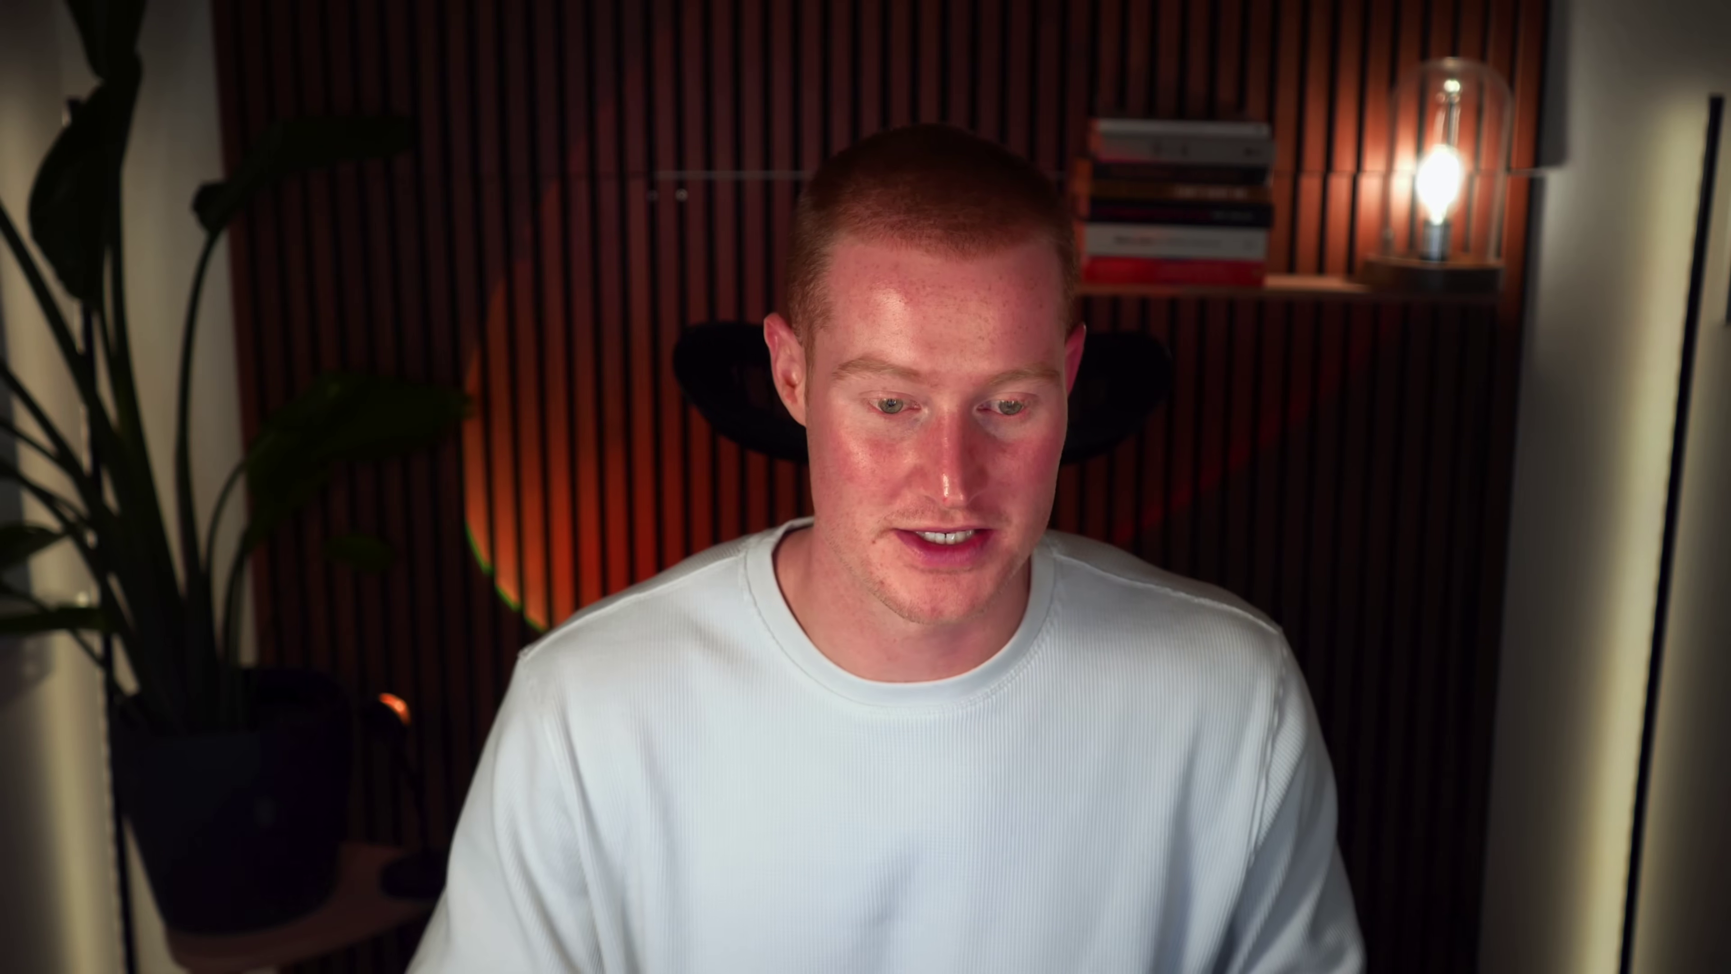
left_click(553, 294)
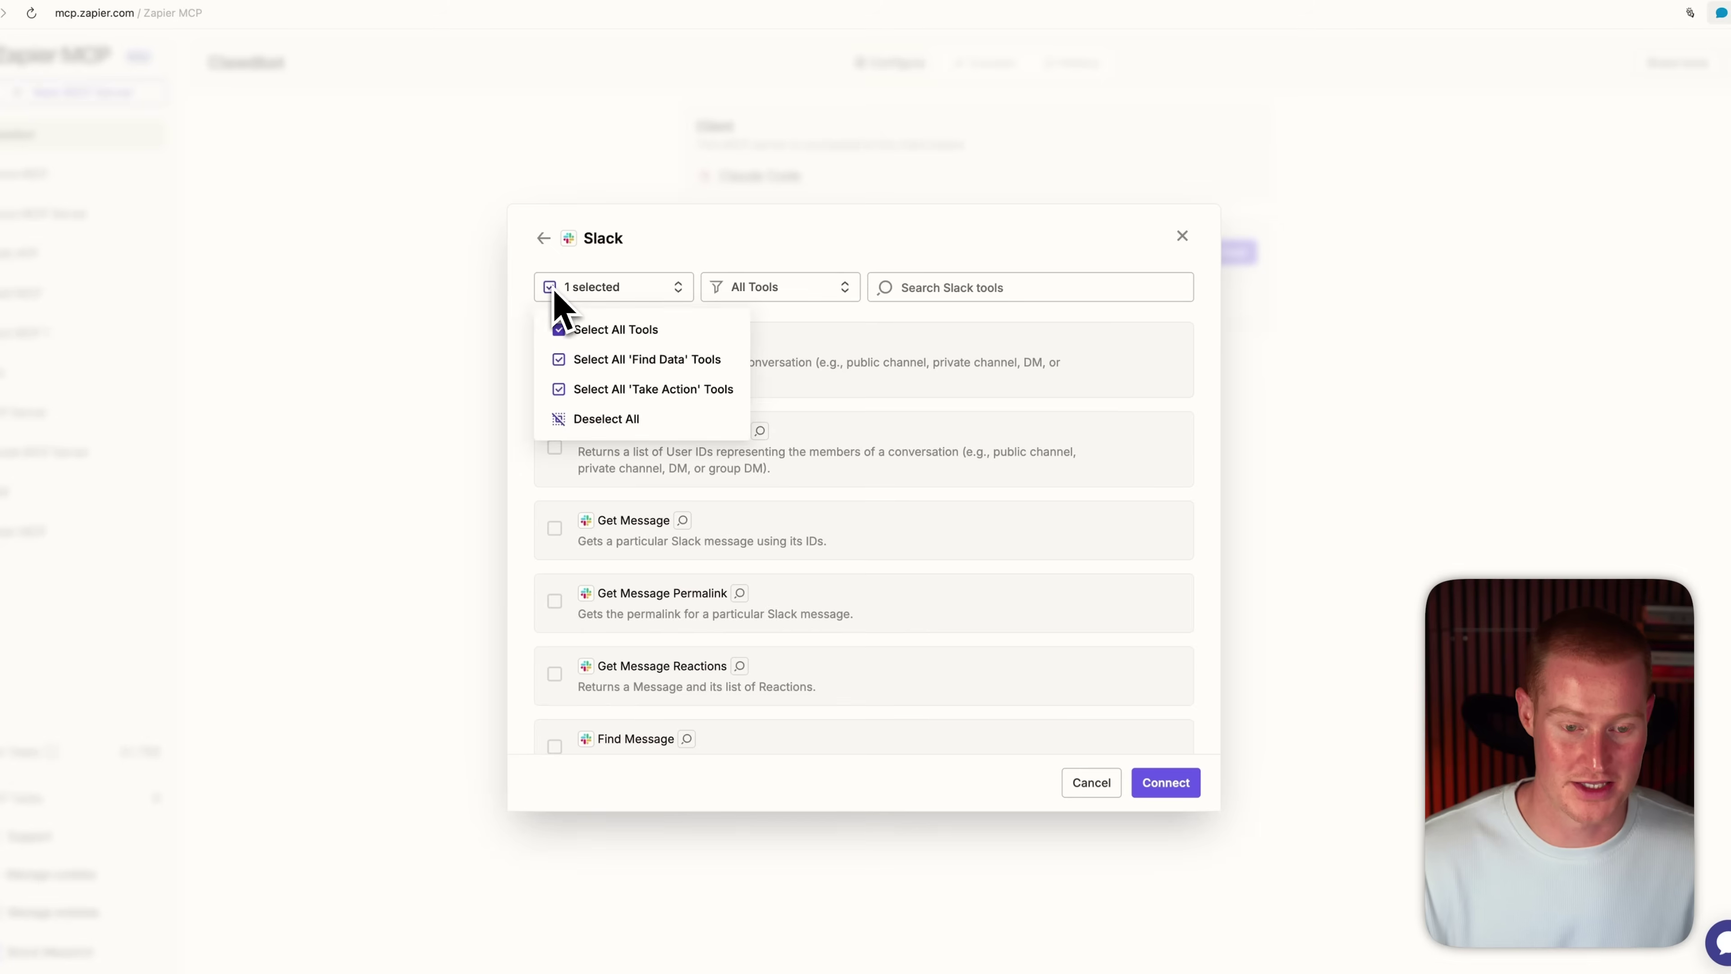
left_click(599, 331)
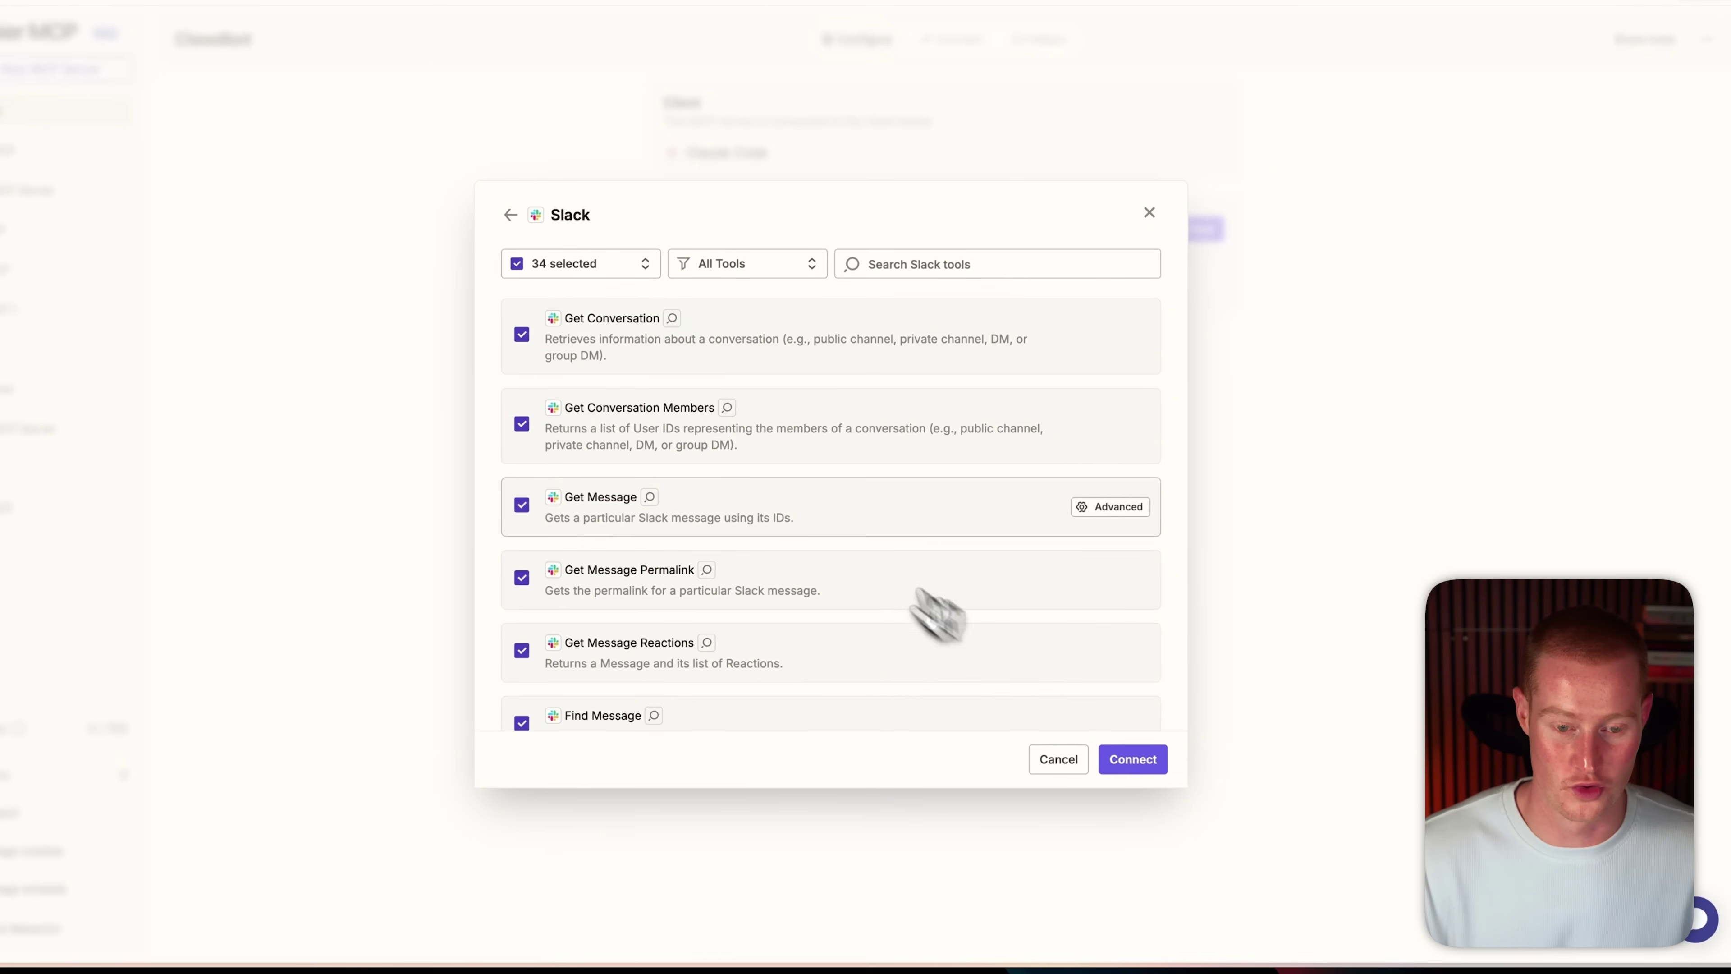
scroll(937, 614, "down", 5)
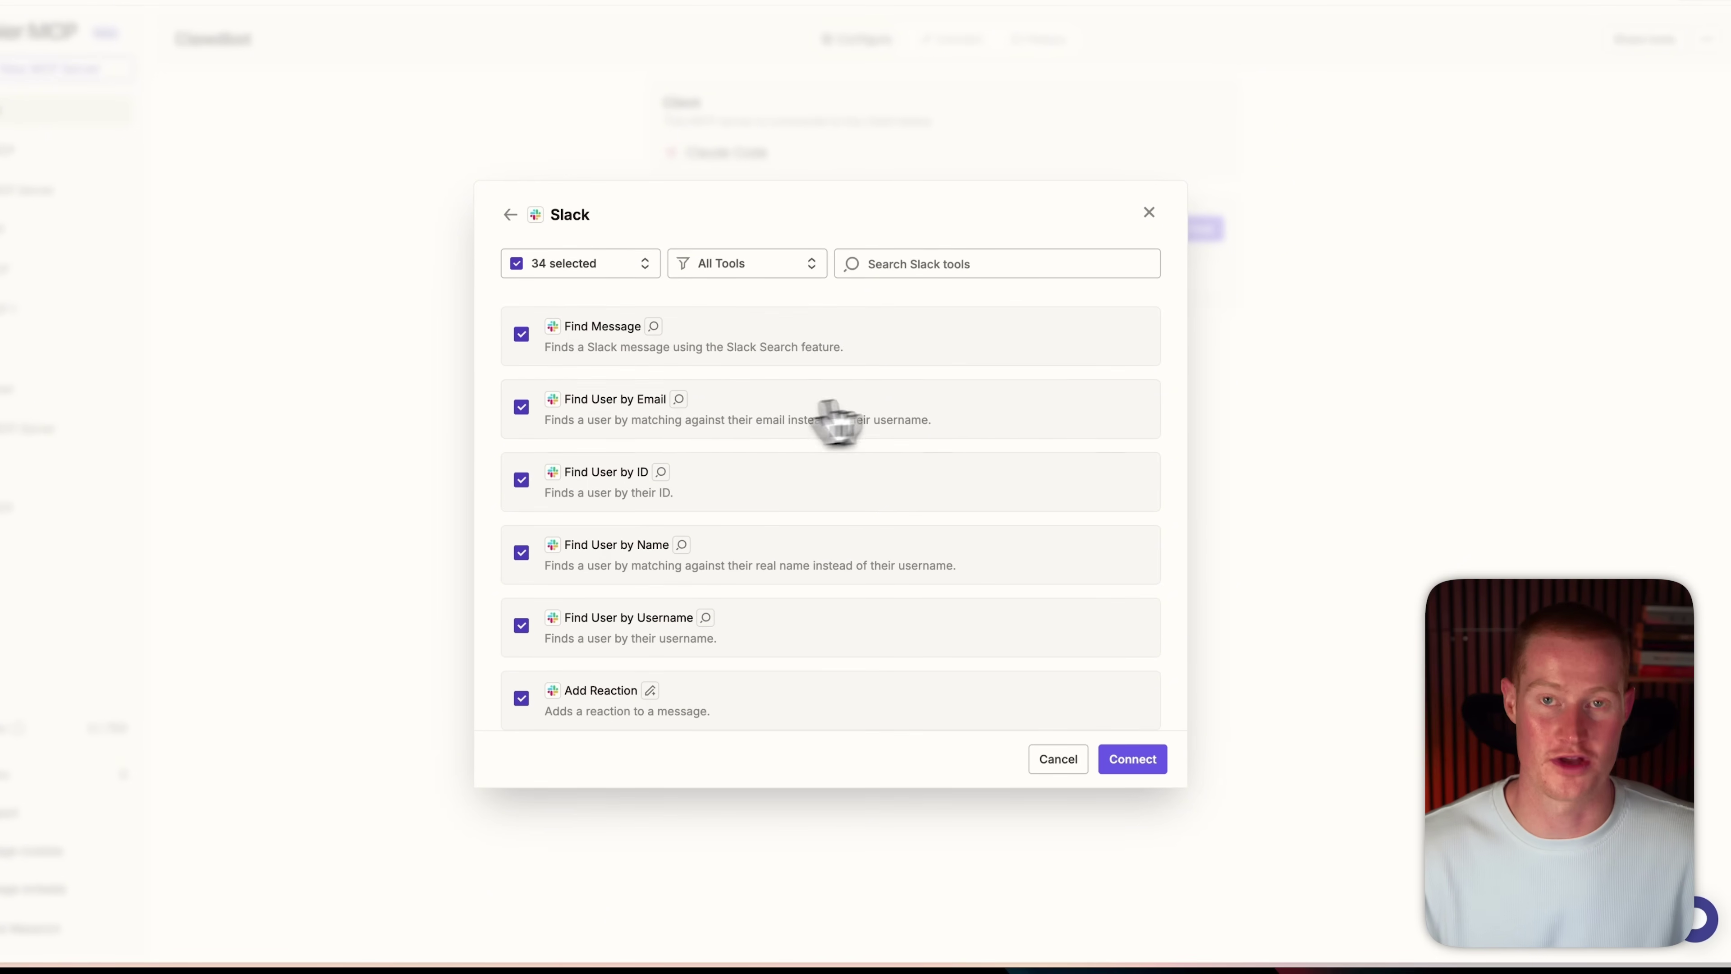
left_click(1132, 758)
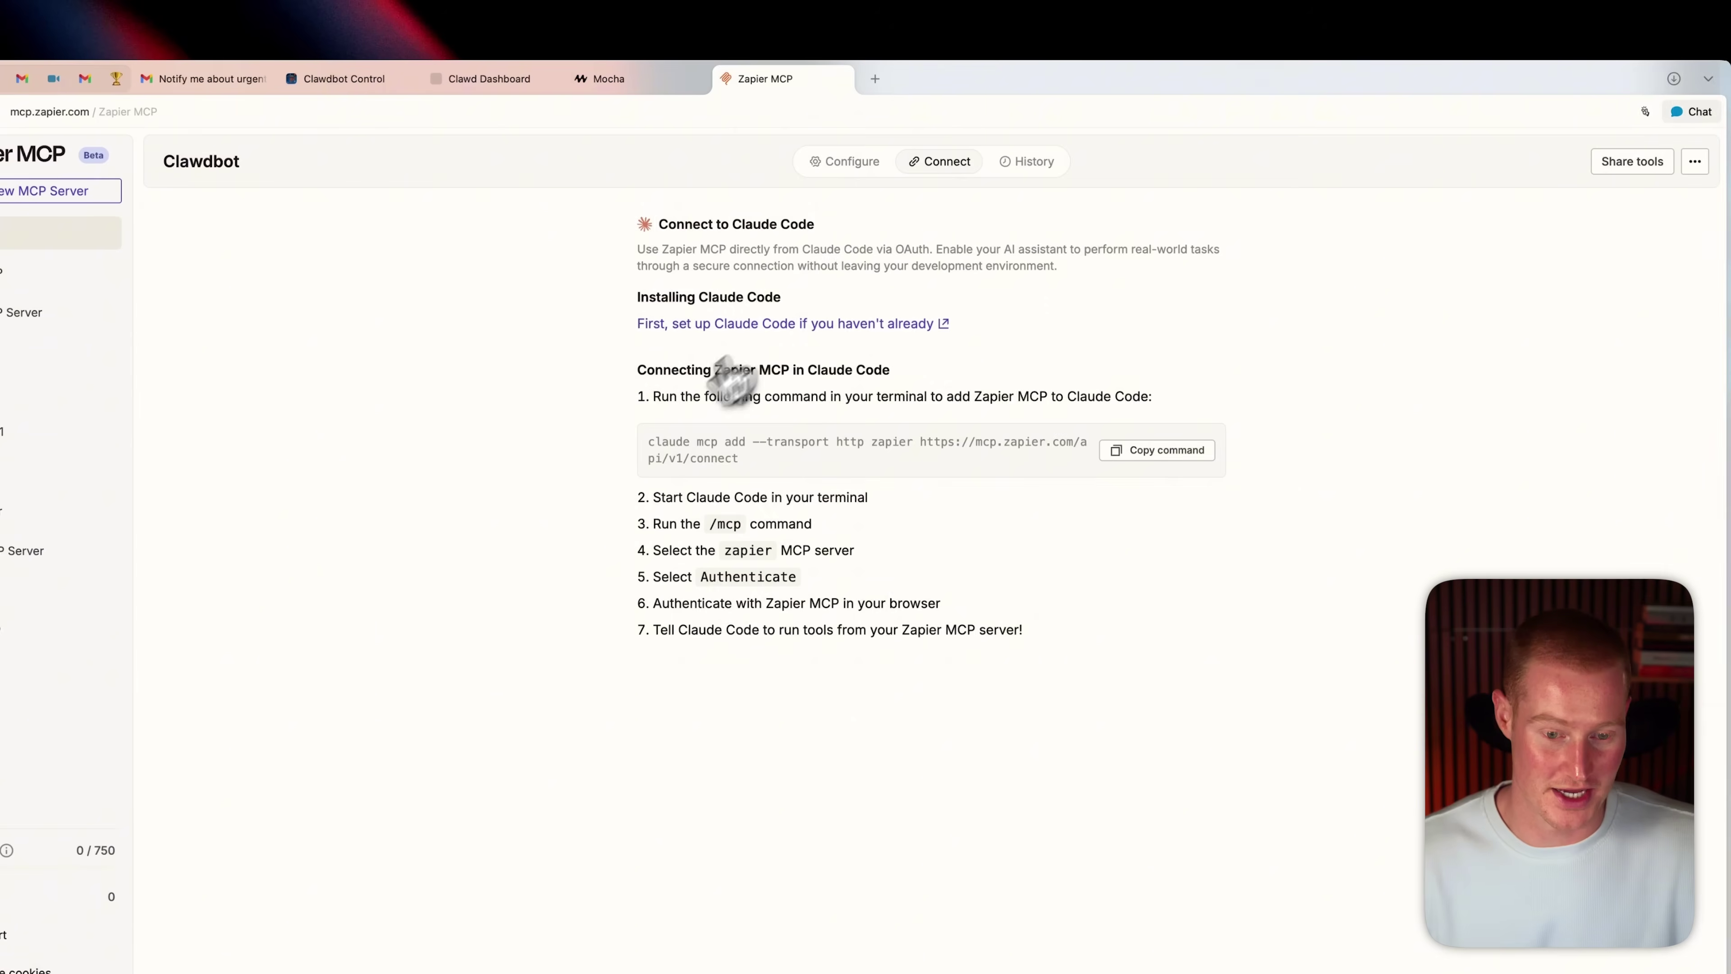
Step: Copy the terminal command that adds Zapier MCP to Claude Code
left_click(1131, 387)
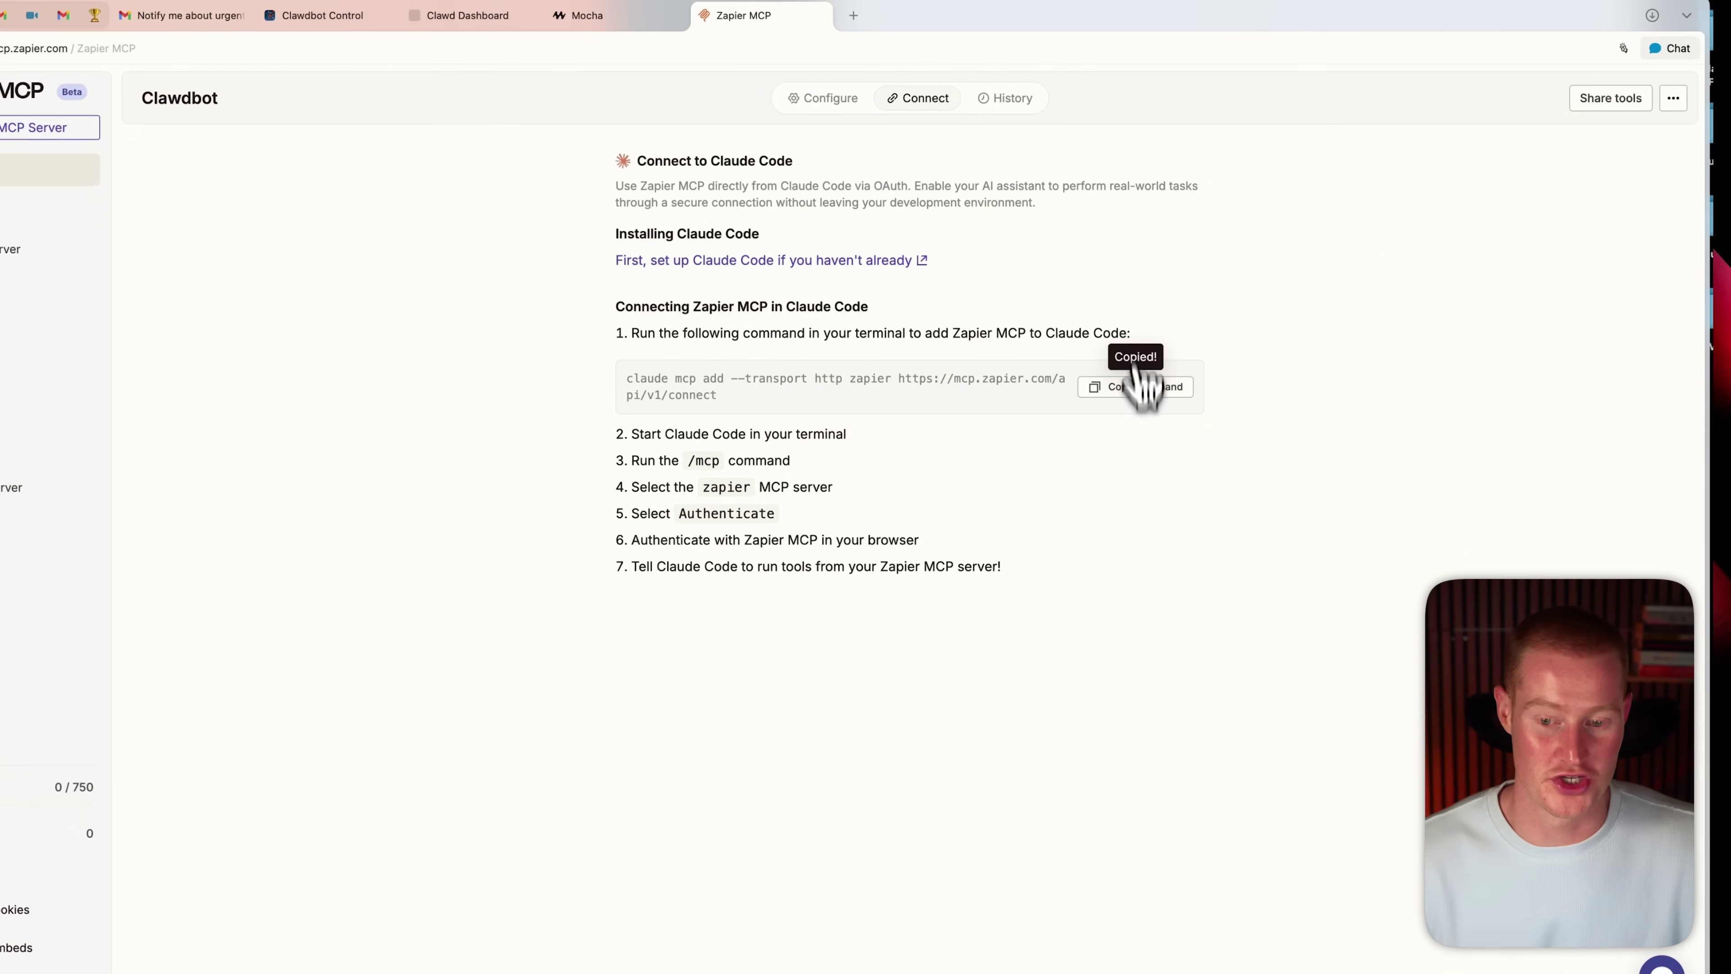